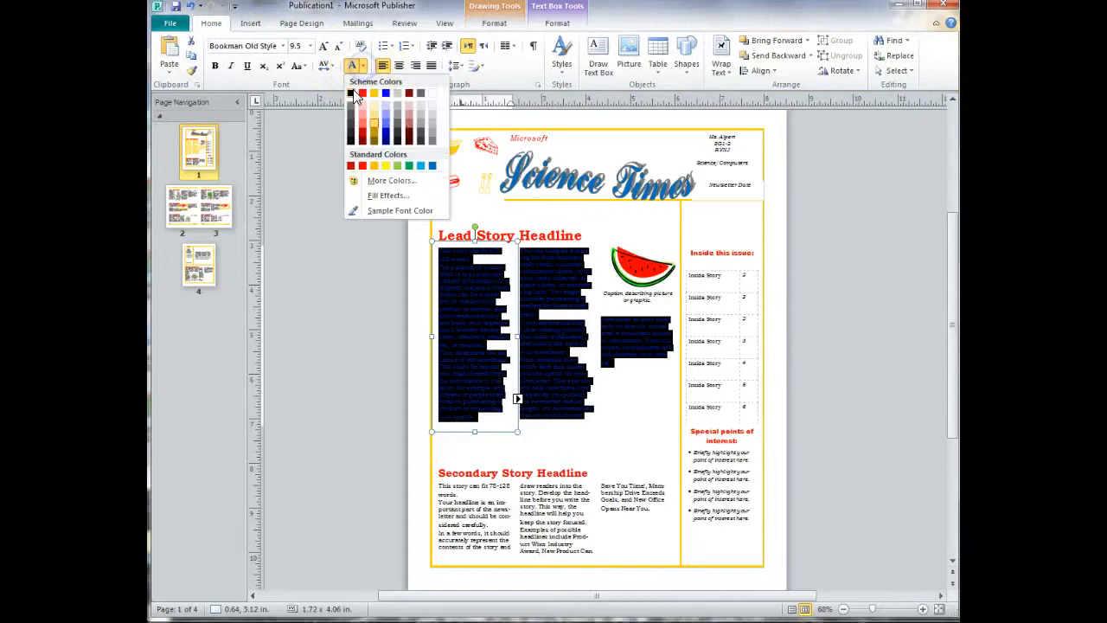
# Set the font colour of all the lead story body text to black.
pyautogui.click(351, 94)
pyautogui.click(372, 256)
pyautogui.click(470, 300)
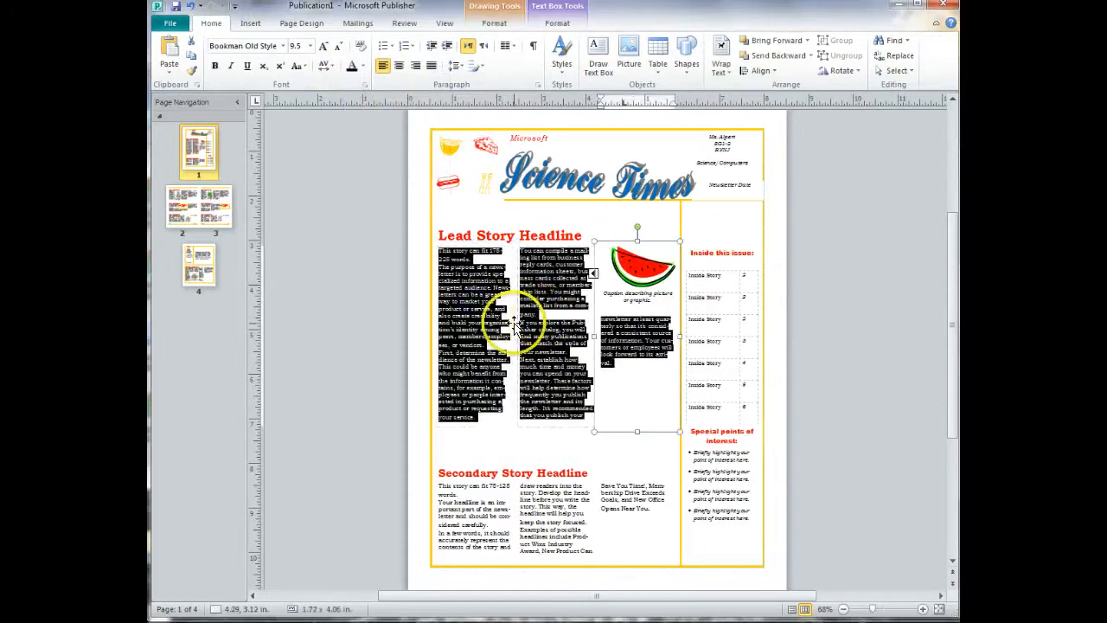
pyautogui.click(510, 318)
pyautogui.click(506, 321)
pyautogui.click(550, 305)
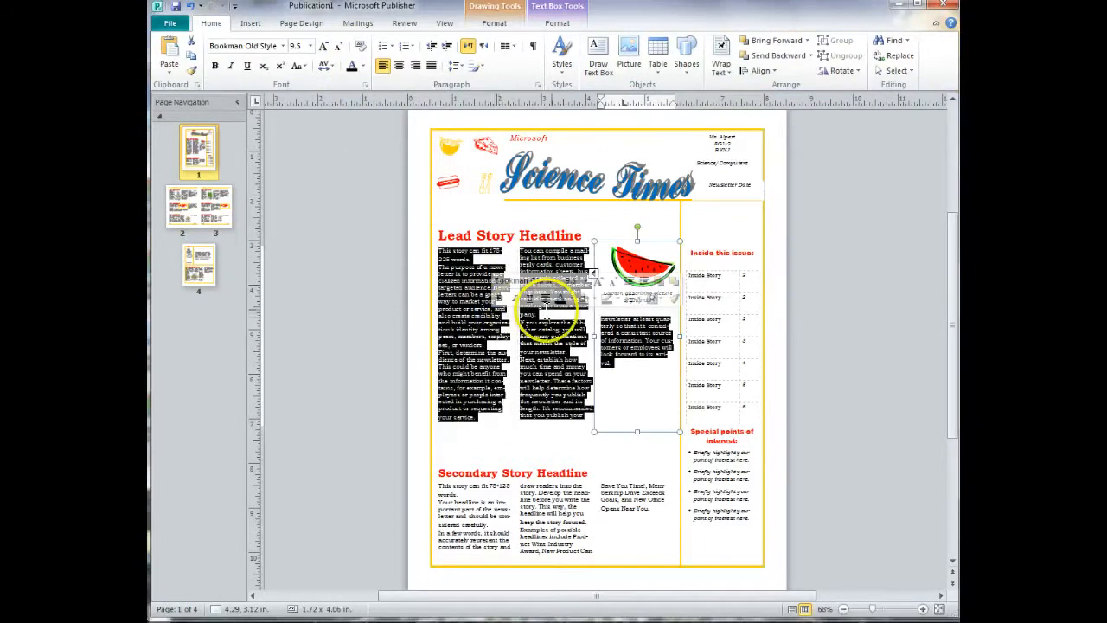
pyautogui.click(536, 315)
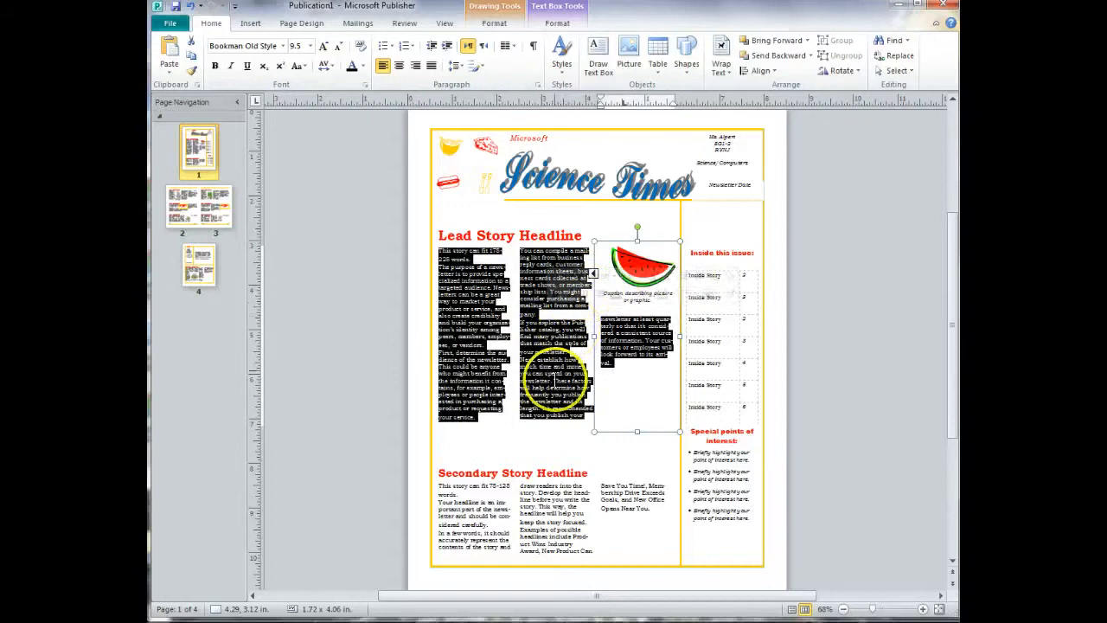
pyautogui.click(545, 385)
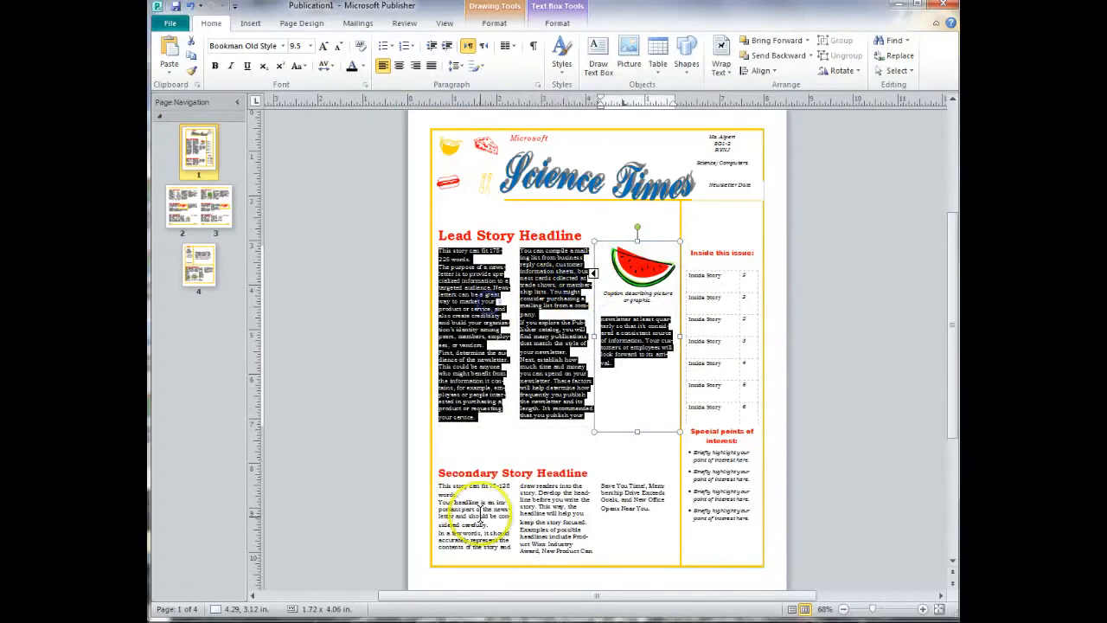
# Delete all the placeholder body text under the Secondary Story Headline.
pyautogui.click(481, 517)
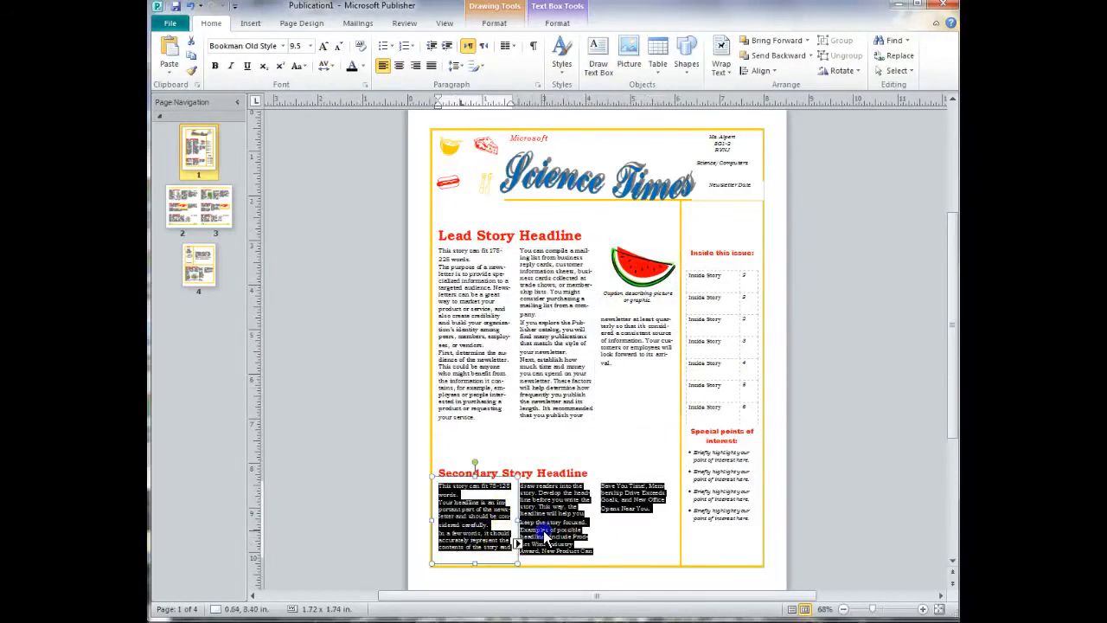
pyautogui.click(601, 453)
pyautogui.click(566, 503)
pyautogui.press('Delete')
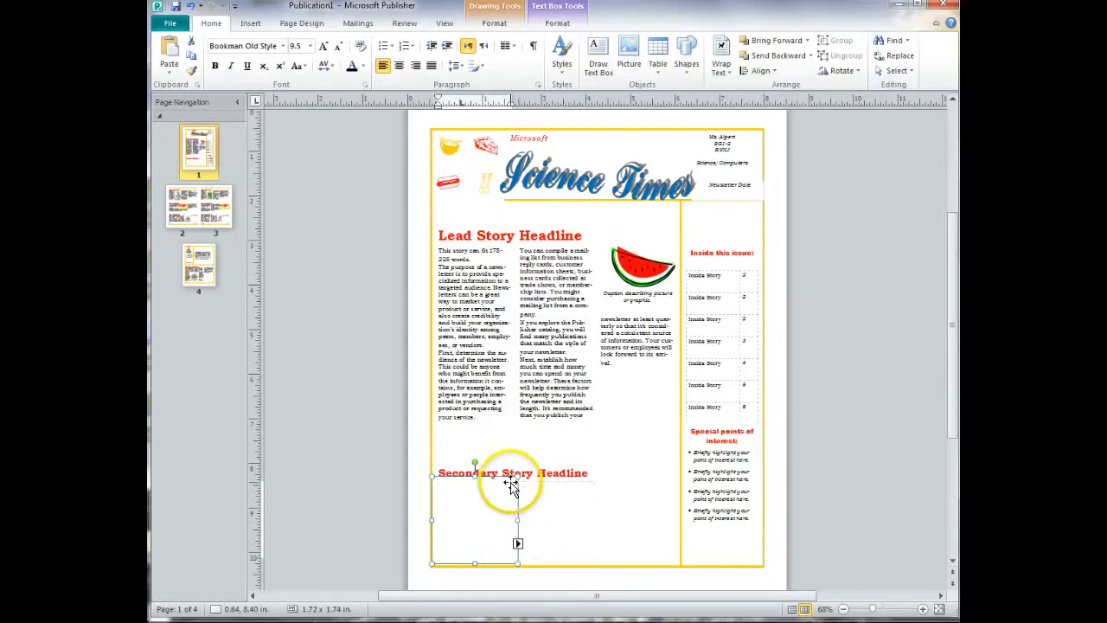
# Delete all the placeholder body text of the lead story across its three columns.
pyautogui.click(501, 417)
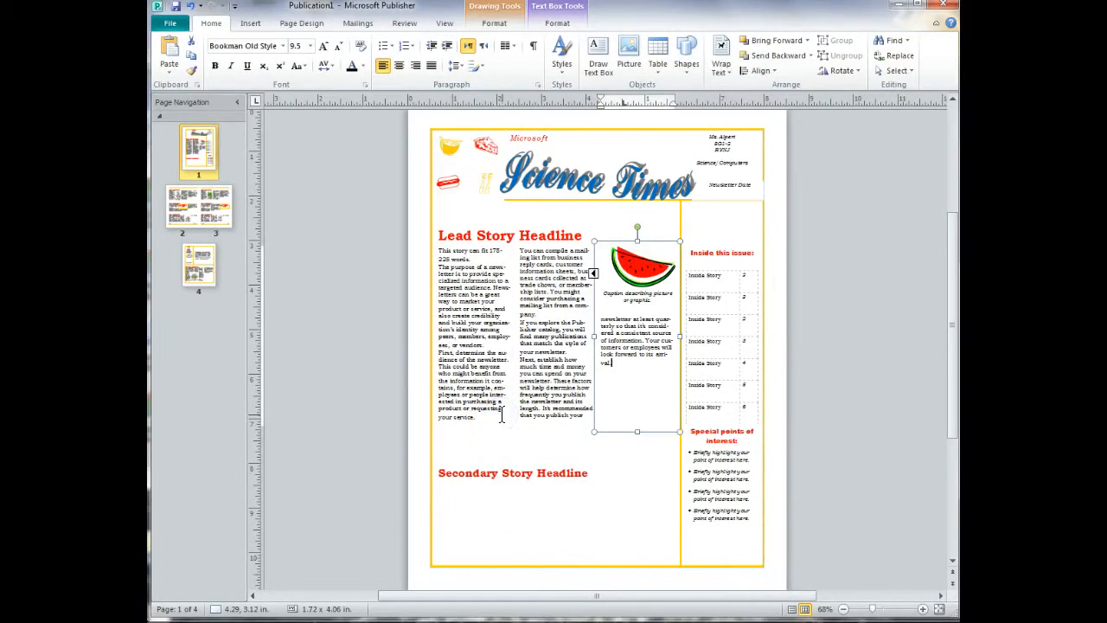
pyautogui.click(511, 403)
pyautogui.hotkey('ctrl', 'a')
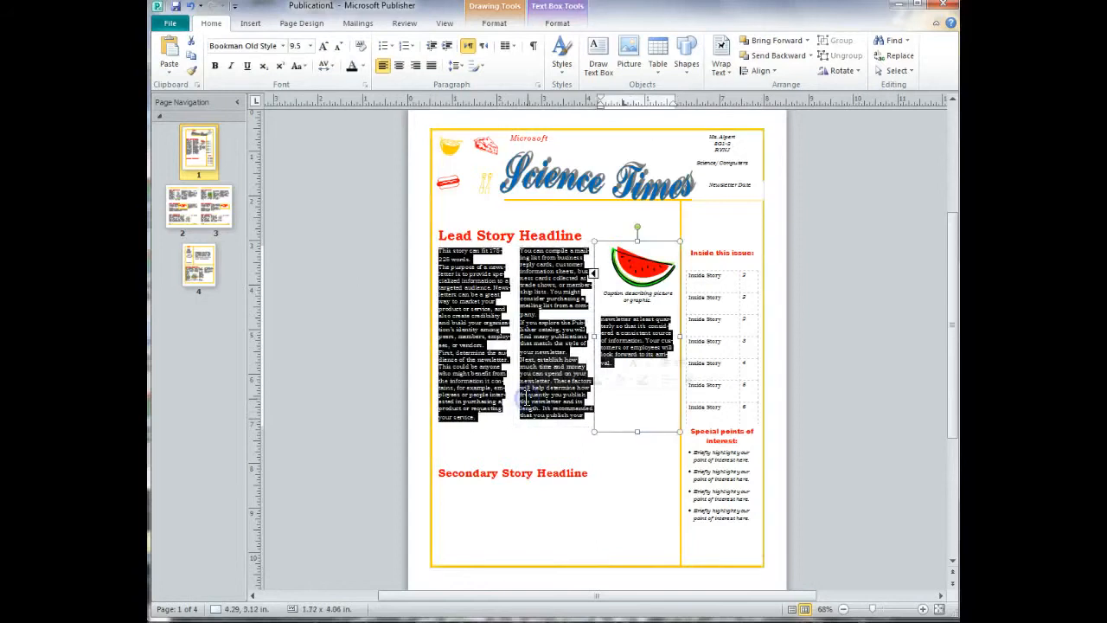
pyautogui.press('Delete')
# Examine the three empty lead story text boxes and follow the links from one column to the next.
pyautogui.click(557, 367)
pyautogui.click(626, 359)
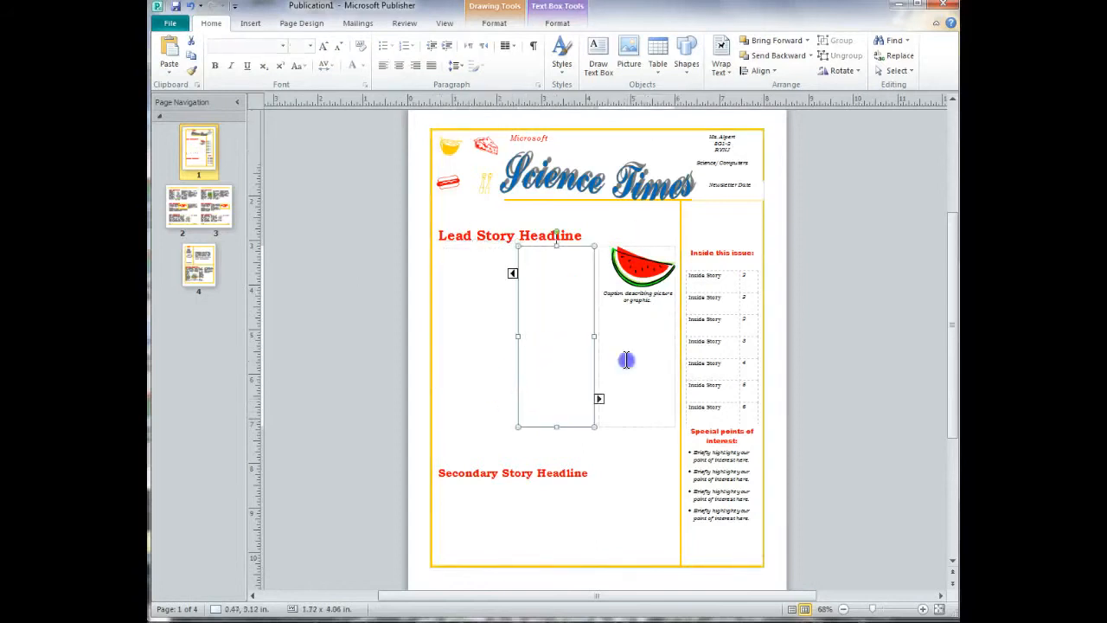
pyautogui.click(560, 365)
pyautogui.click(480, 370)
pyautogui.click(553, 348)
pyautogui.click(623, 349)
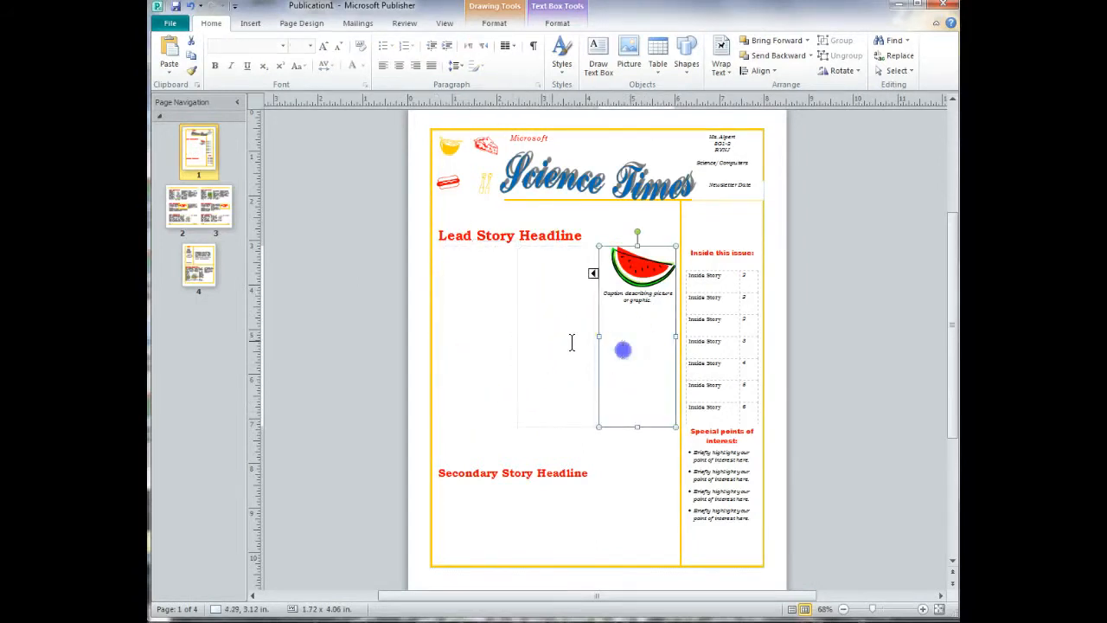
pyautogui.click(494, 318)
pyautogui.click(530, 437)
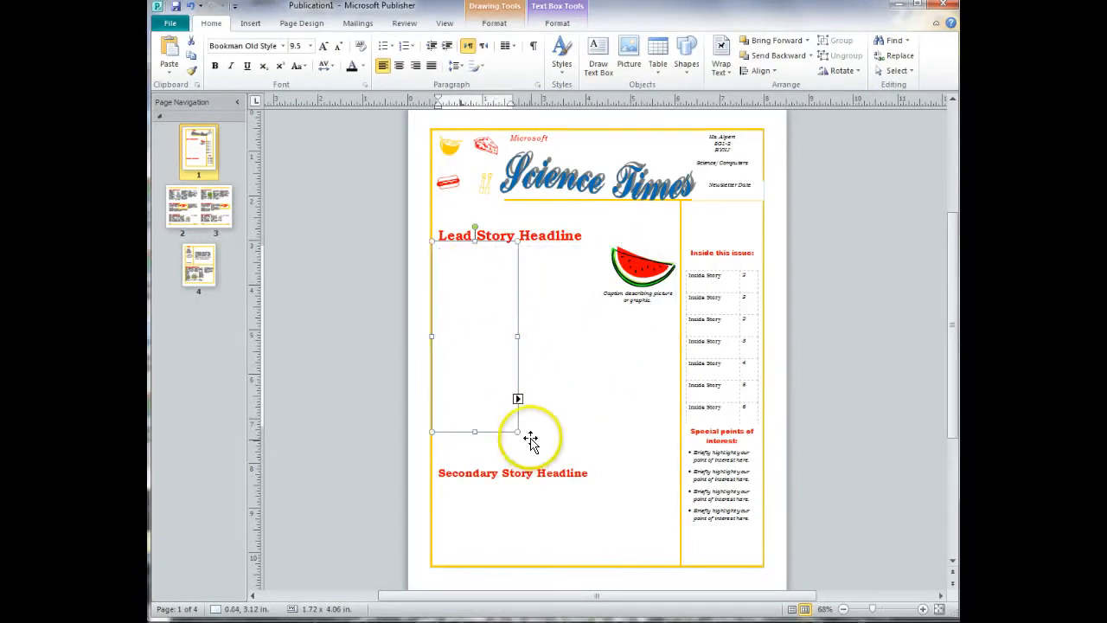
pyautogui.click(517, 399)
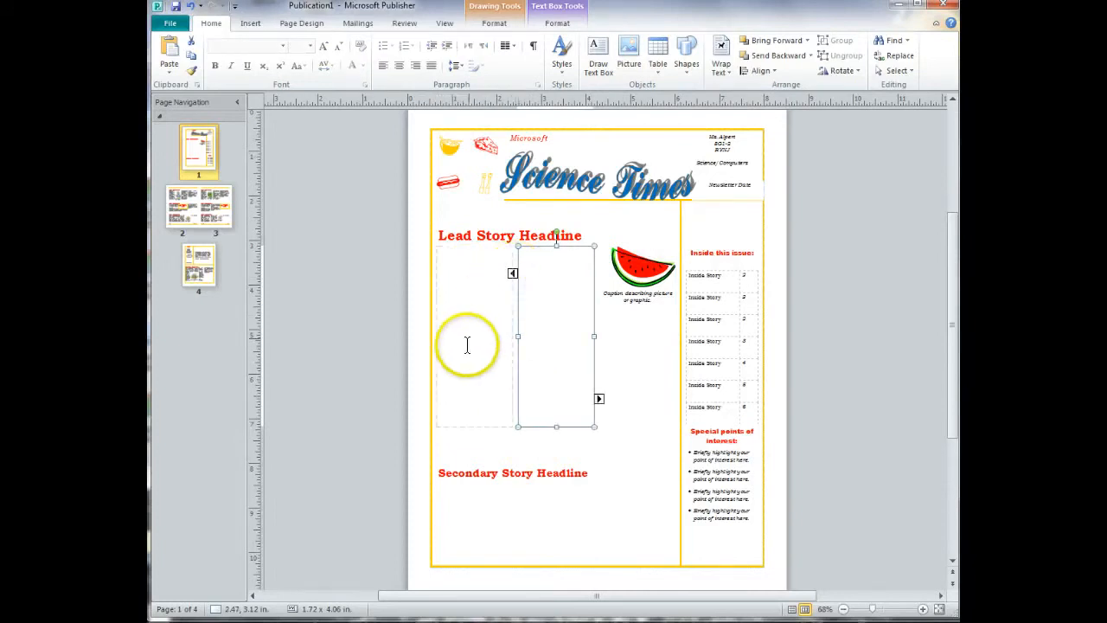
pyautogui.click(599, 400)
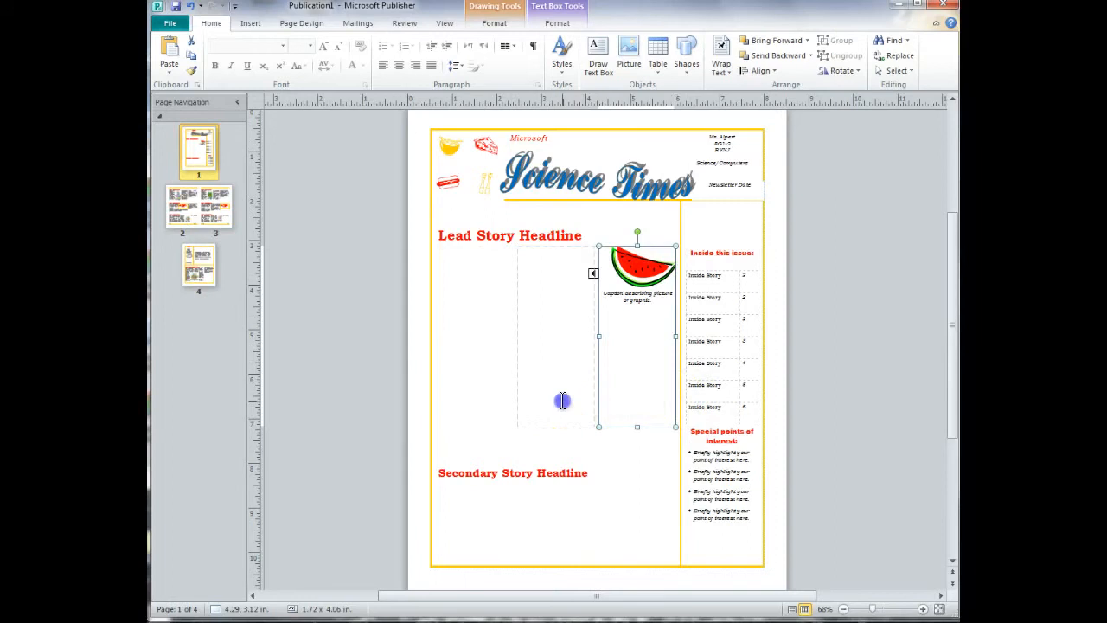
# Delete the first-column text box of the lead story and check that area of the page.
pyautogui.click(486, 398)
pyautogui.click(515, 408)
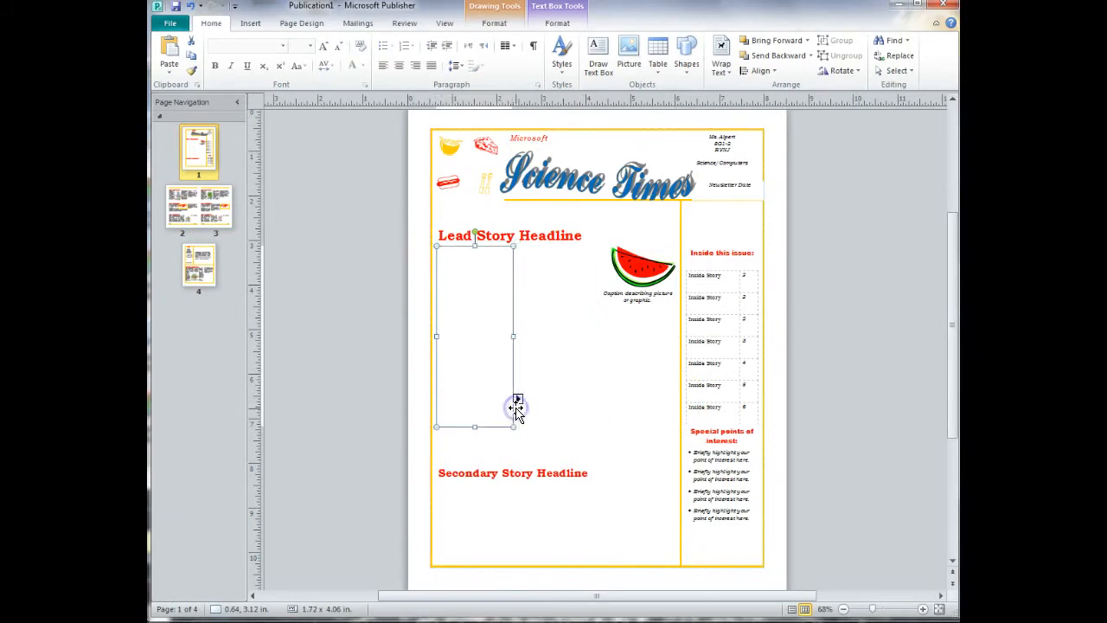
pyautogui.press('Delete')
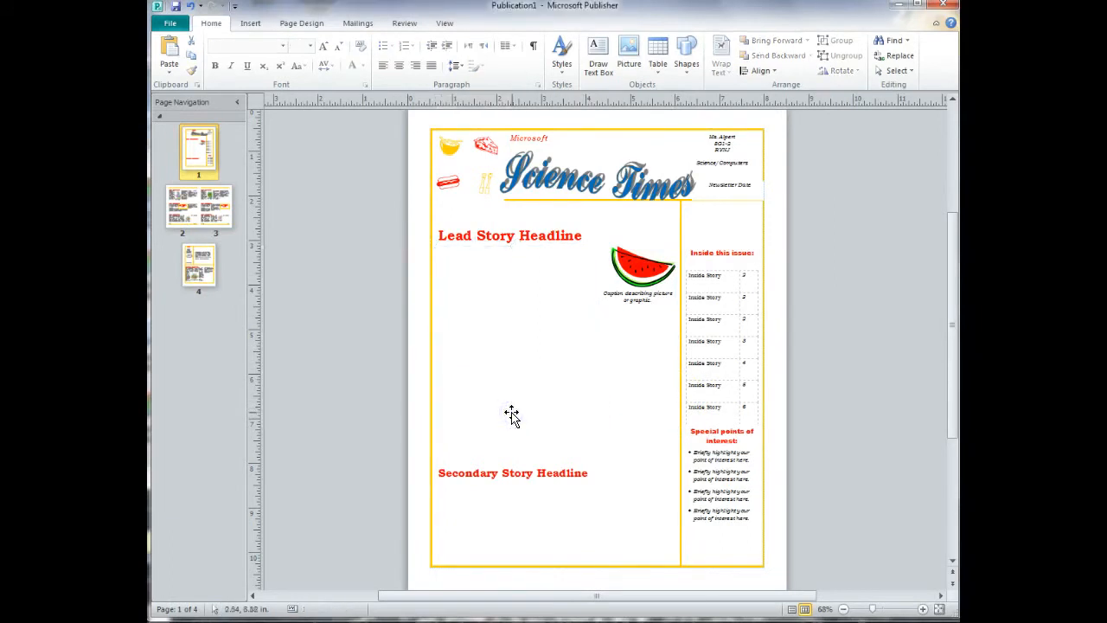
pyautogui.click(501, 414)
pyautogui.click(314, 398)
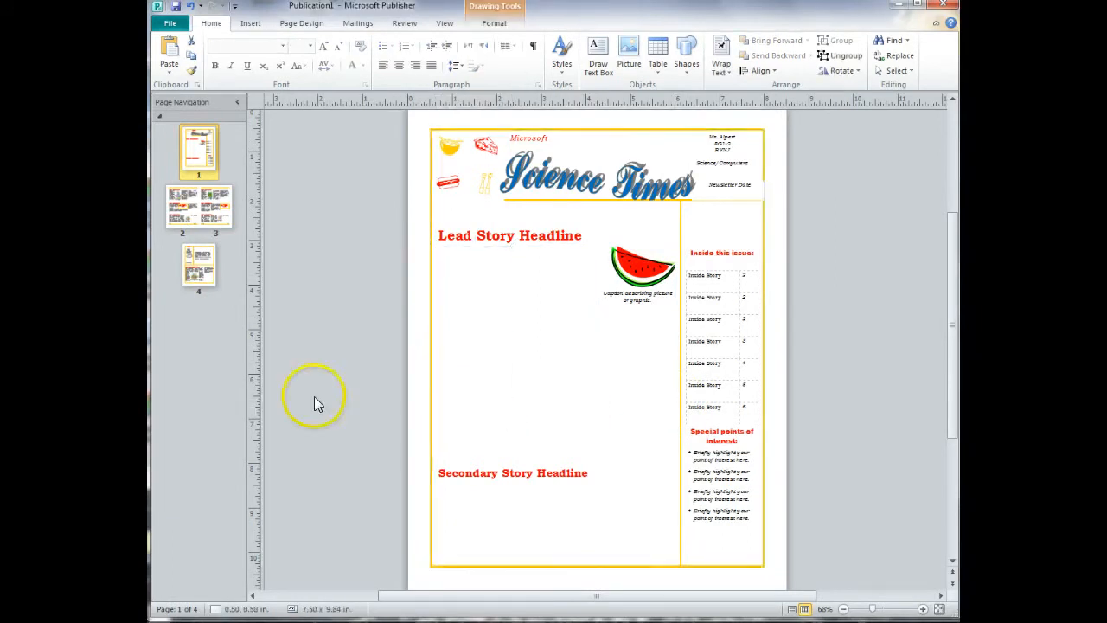
pyautogui.click(462, 375)
pyautogui.click(365, 397)
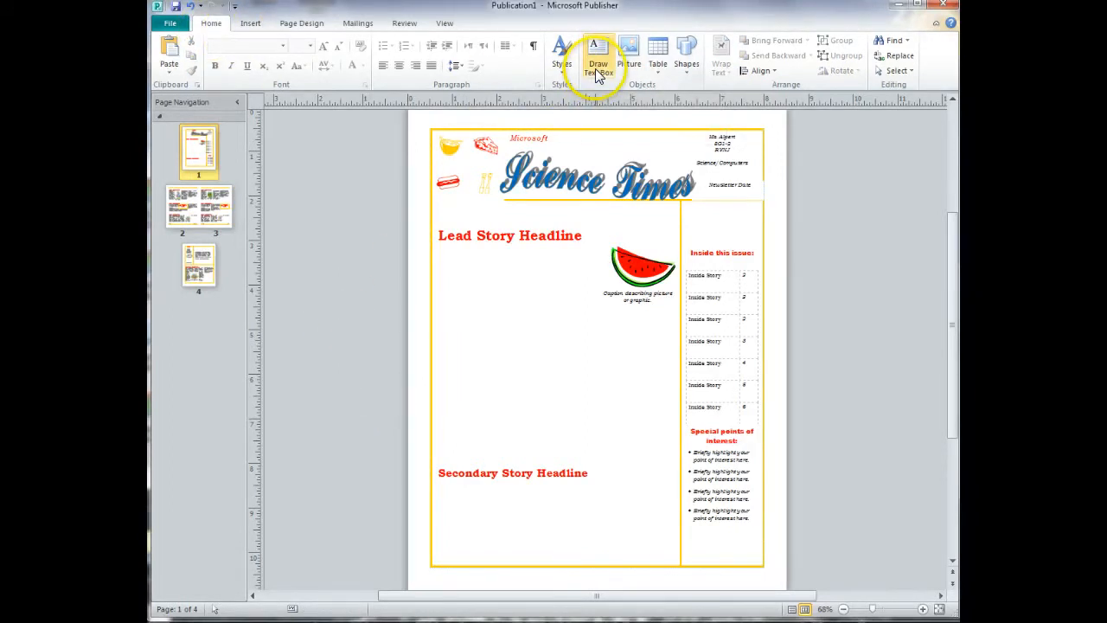
# Draw a text box about 1.74 by 4.16 in under the Lead Story Headline and fill it with short sample lines.
pyautogui.click(597, 70)
pyautogui.moveTo(439, 262)
pyautogui.mouseDown()
pyautogui.moveTo(485, 331)
pyautogui.moveTo(518, 451)
pyautogui.mouseUp()
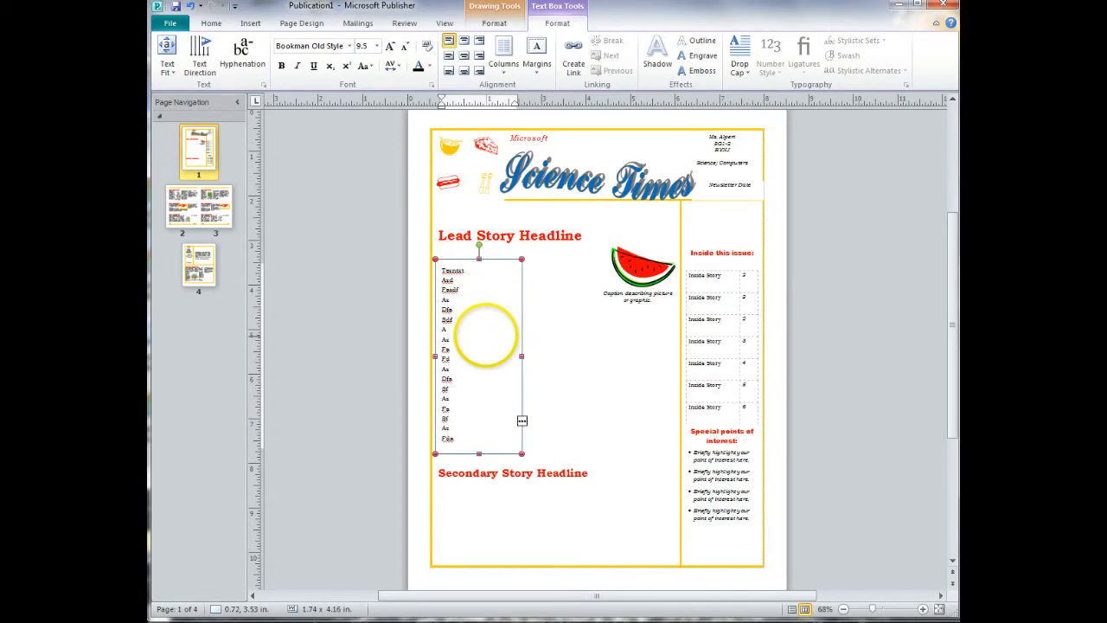
# Link the new text box's overflow to the second-column box and move that box to about 2.62, 3.52 in beside it.
pyautogui.click(521, 424)
pyautogui.click(521, 423)
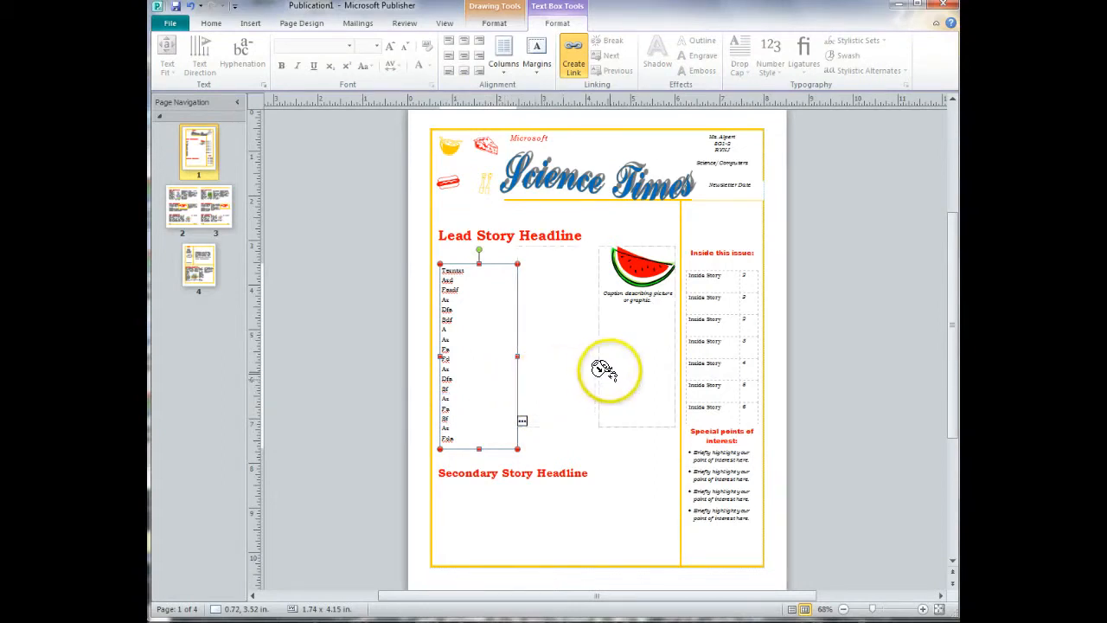
pyautogui.click(542, 393)
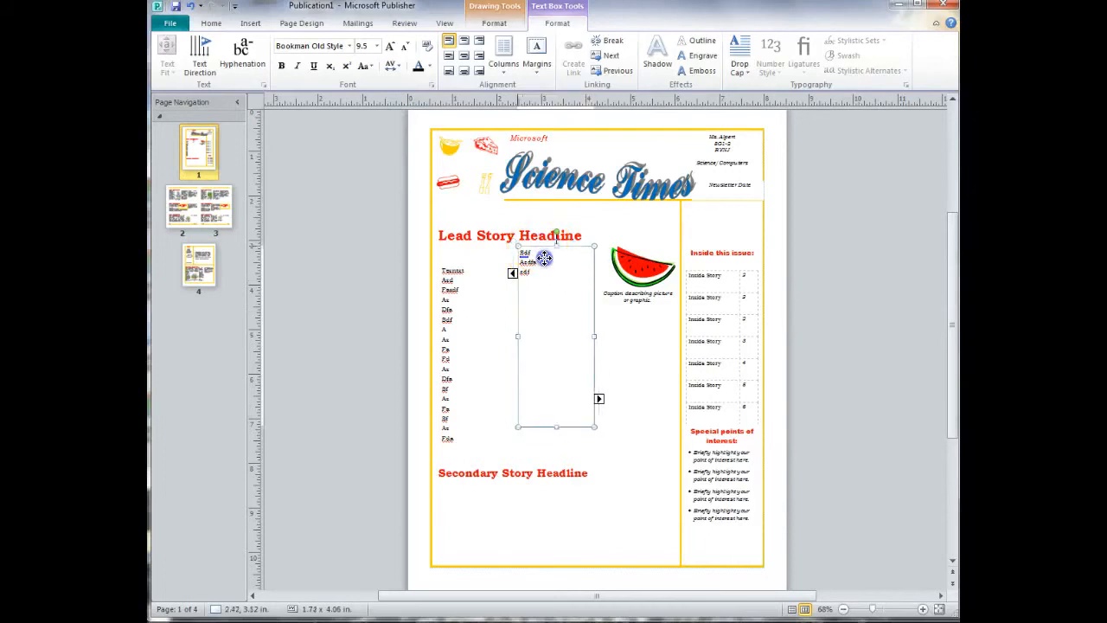
pyautogui.moveTo(519, 281); pyautogui.dragTo(525, 298)
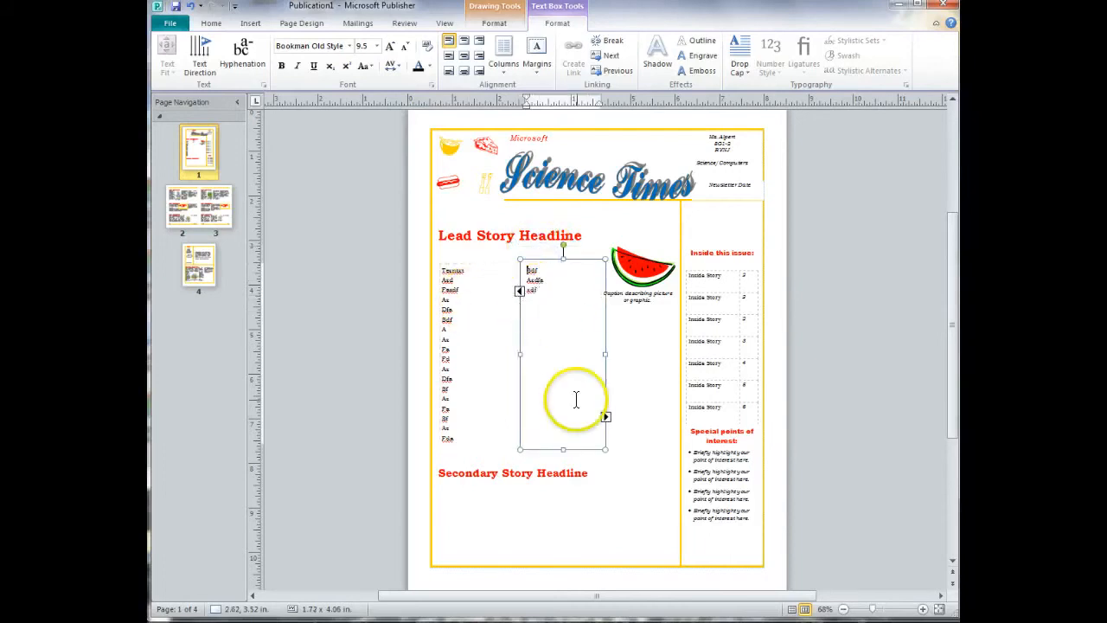
pyautogui.click(505, 306)
pyautogui.click(556, 304)
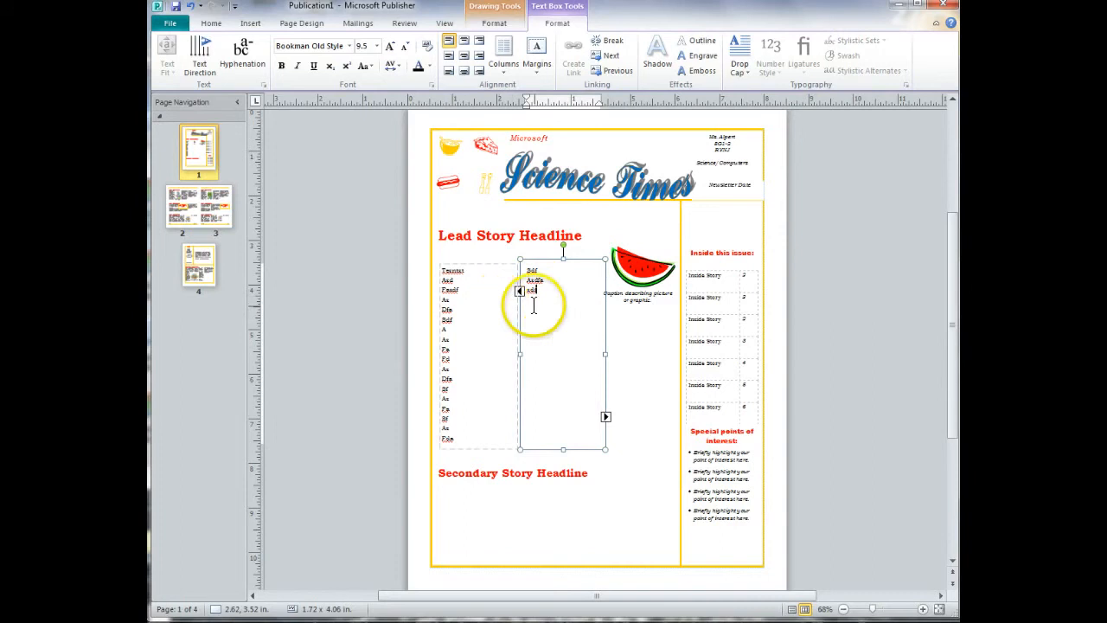
# Clear the placeholder text of the middle inside story on page 3.
pyautogui.click(615, 386)
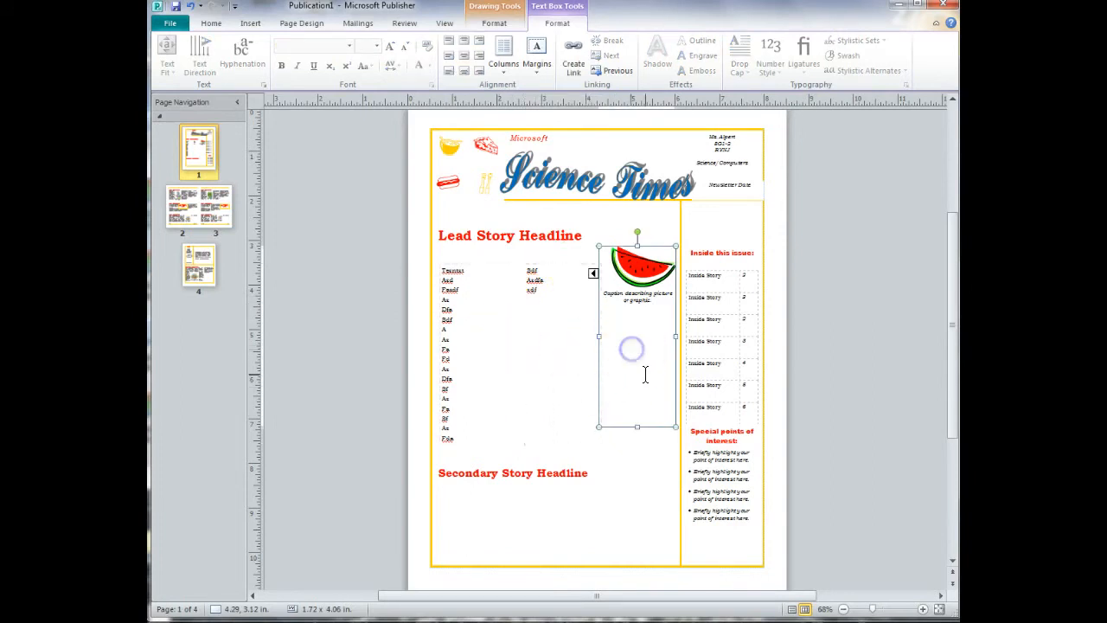
pyautogui.click(208, 242)
pyautogui.click(494, 370)
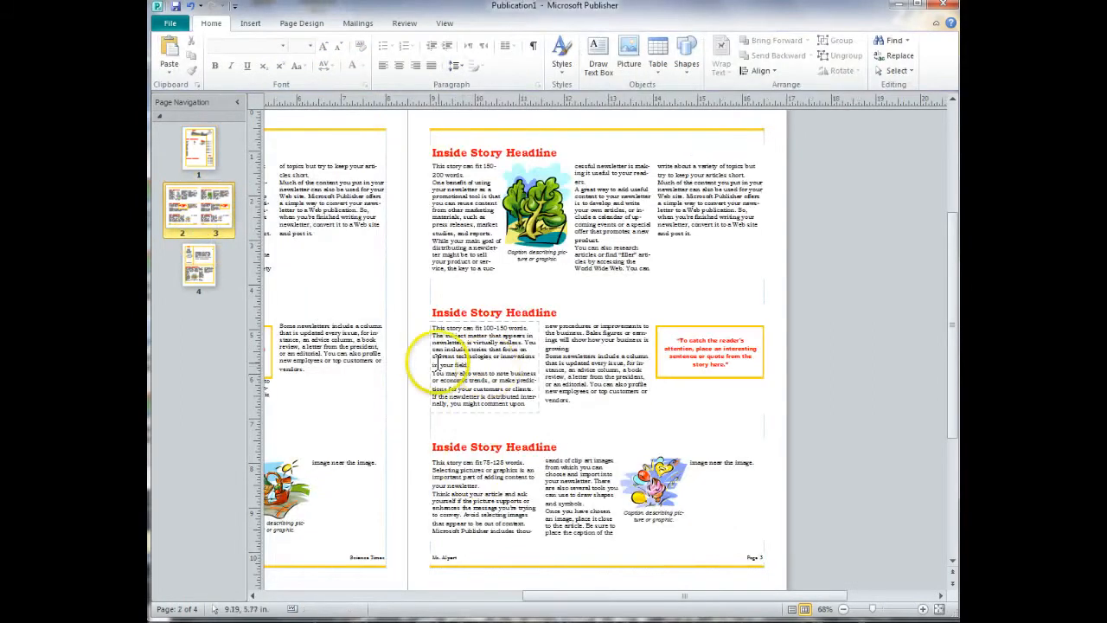
pyautogui.hotkey('ctrl', 'a')
pyautogui.hotkey('ctrl', 'x')
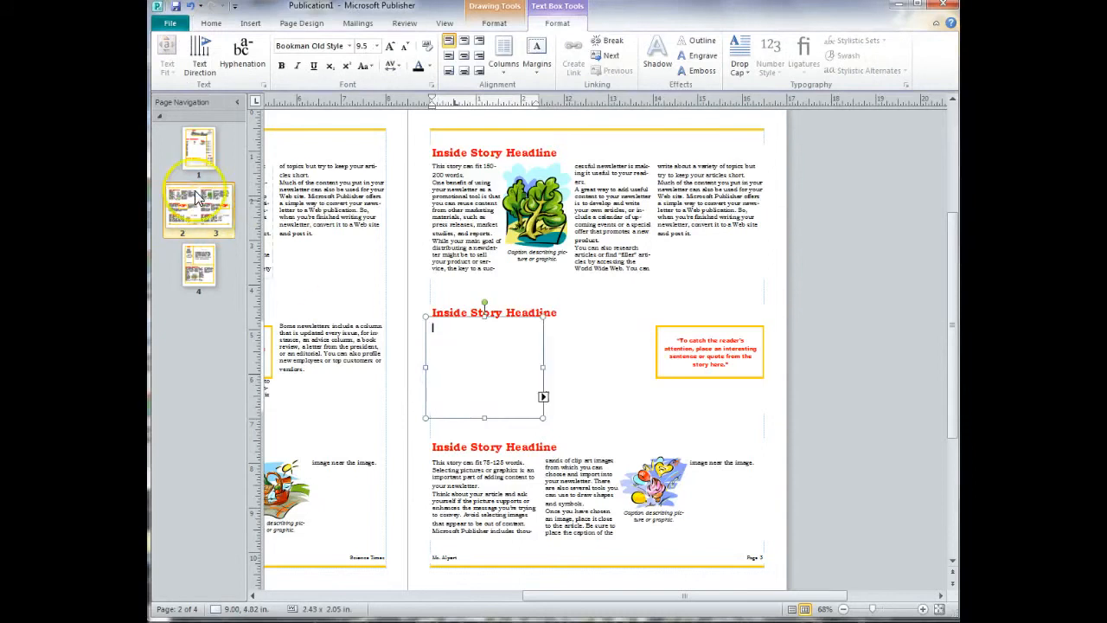
# Return to page 1 and move the lead story's third-column text box to about 4.36, 3.52 in.
pyautogui.click(198, 149)
pyautogui.click(642, 420)
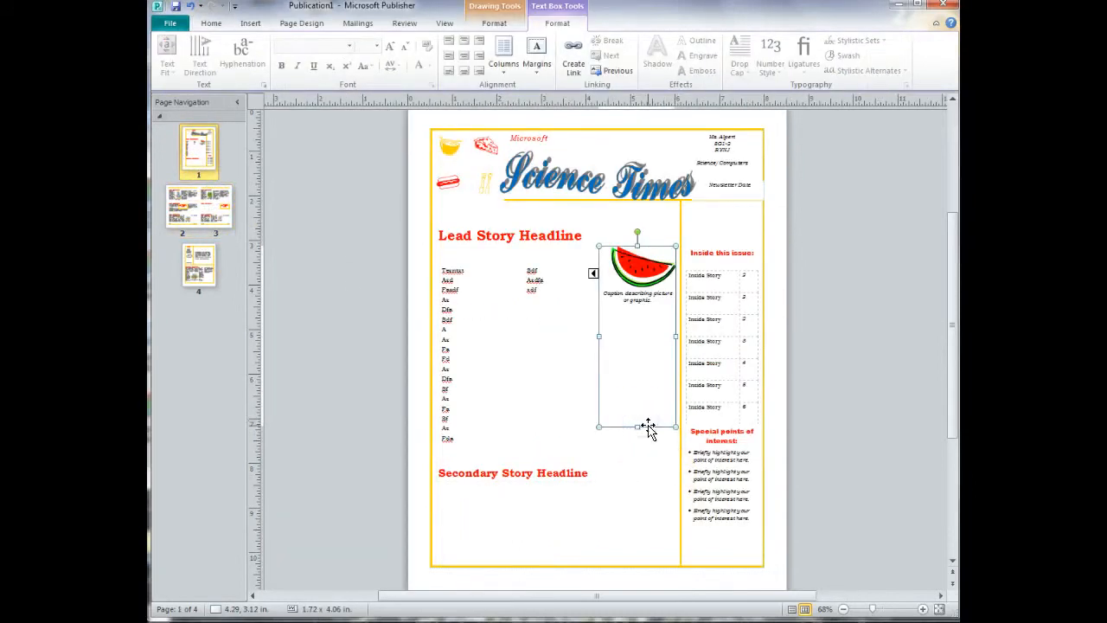
pyautogui.click(548, 415)
pyautogui.click(625, 418)
pyautogui.click(677, 402)
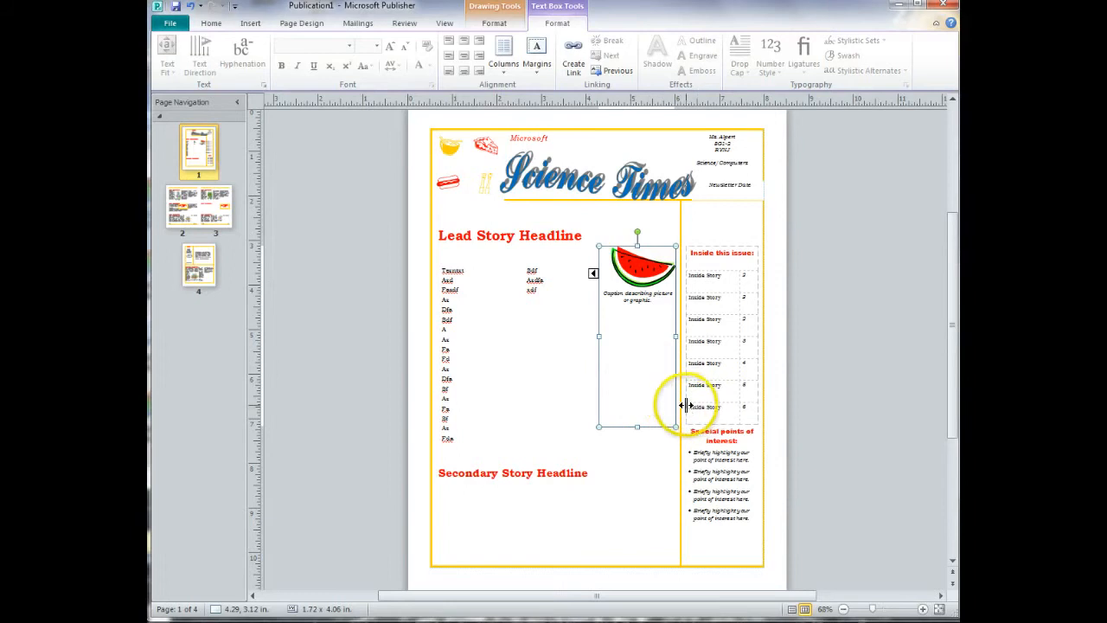
pyautogui.moveTo(675, 406); pyautogui.dragTo(679, 425)
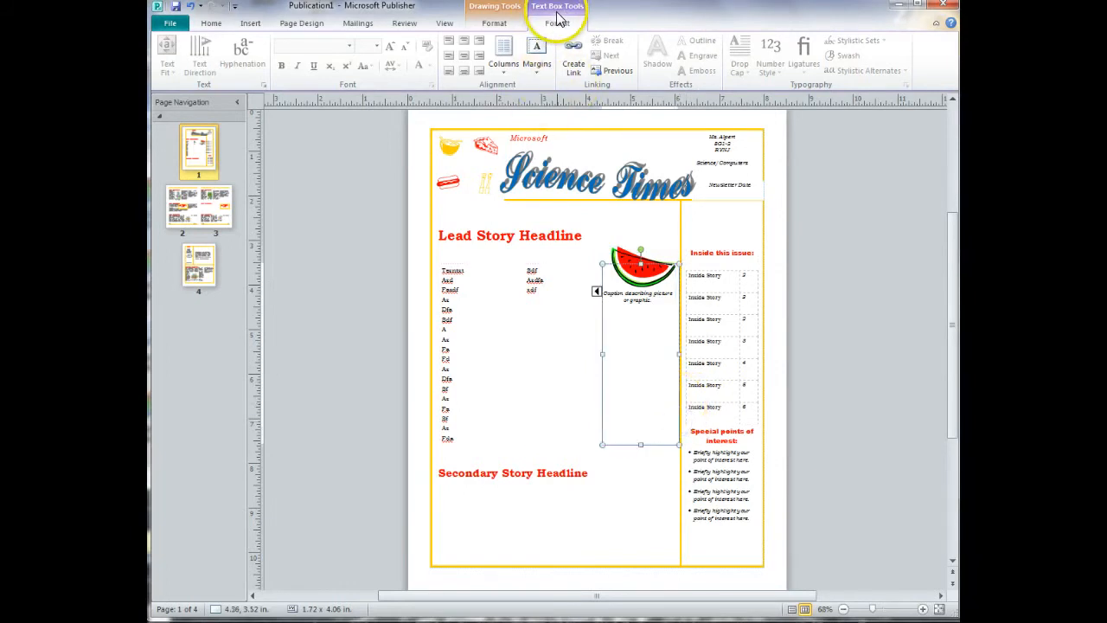
# Link the lead story's third-column text box to the empty middle inside story box on page 3.
pyautogui.click(571, 71)
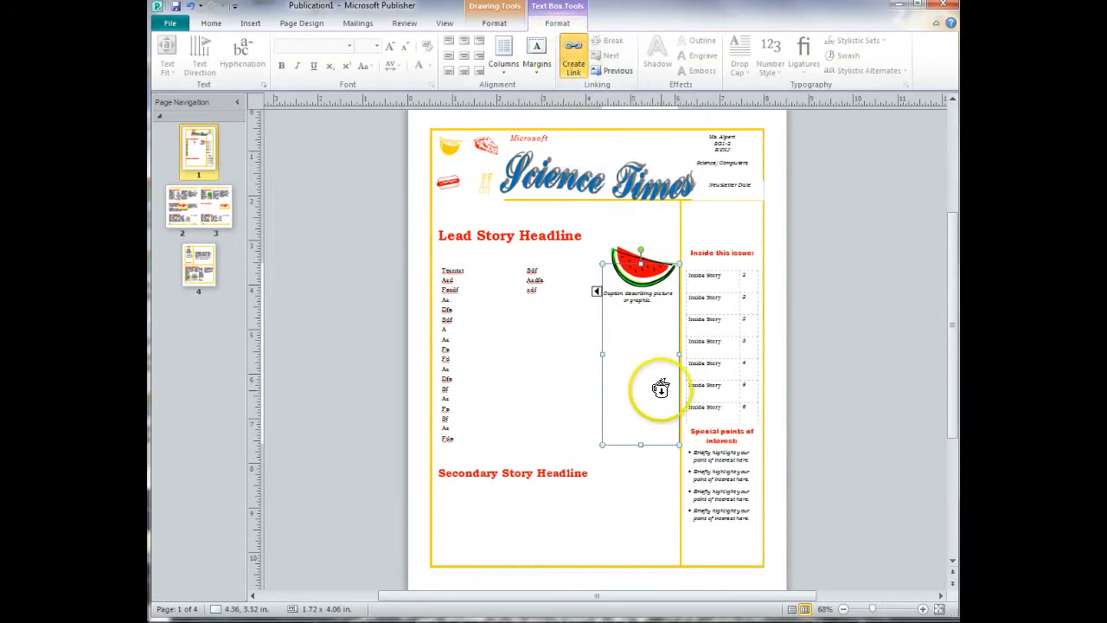
pyautogui.click(201, 207)
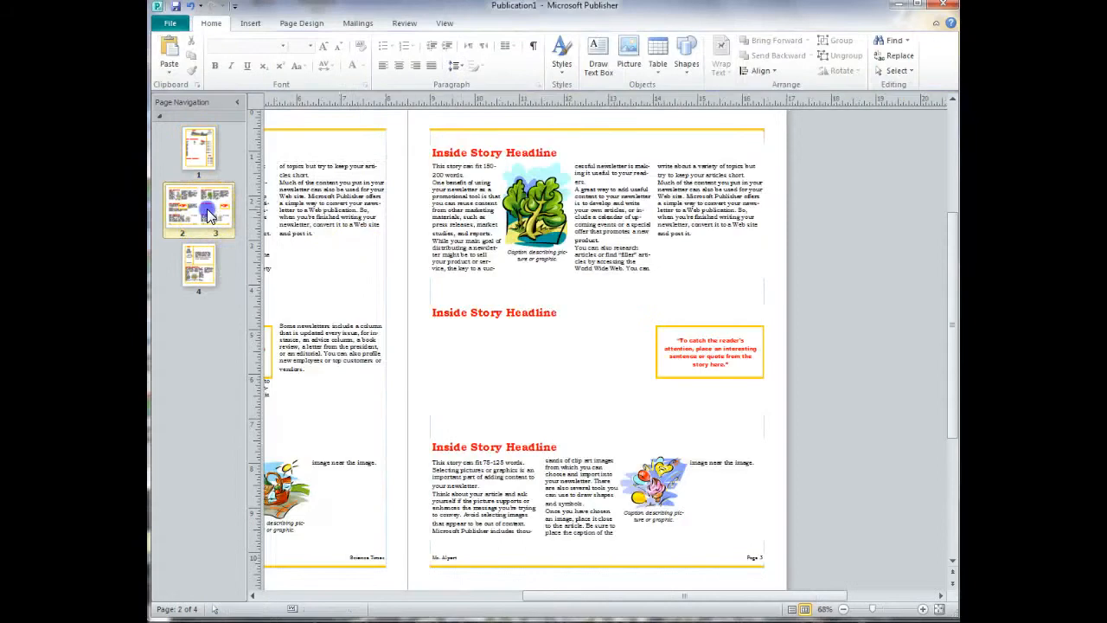
pyautogui.click(451, 354)
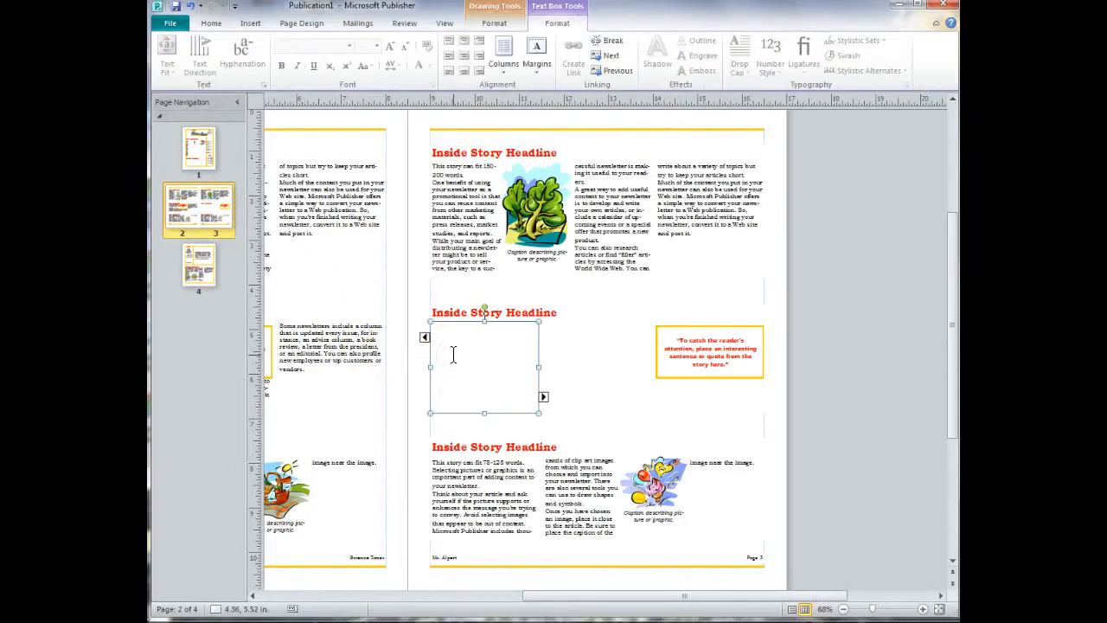
# Follow the text box link back and forth between the page 1 lead story and the page 3 story box.
pyautogui.click(198, 147)
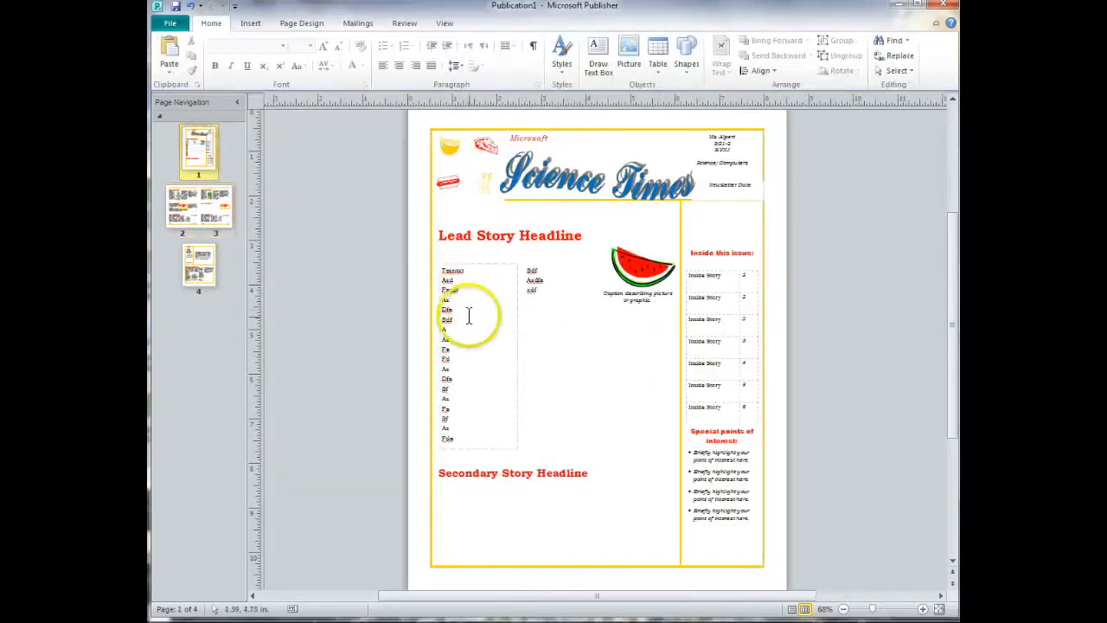
pyautogui.click(635, 375)
pyautogui.click(684, 418)
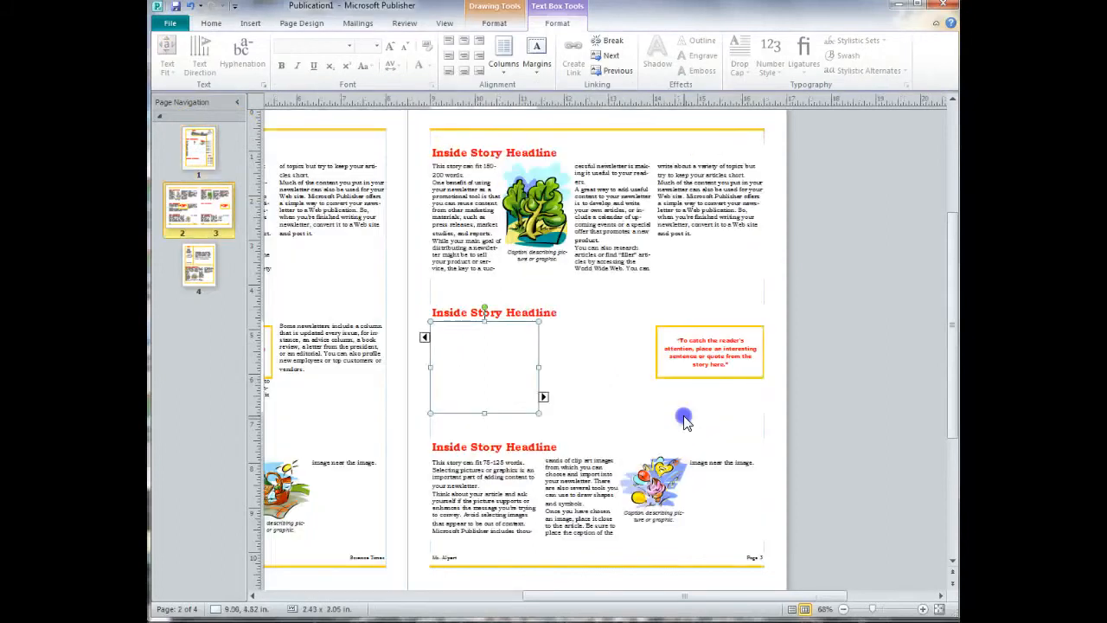
pyautogui.click(425, 338)
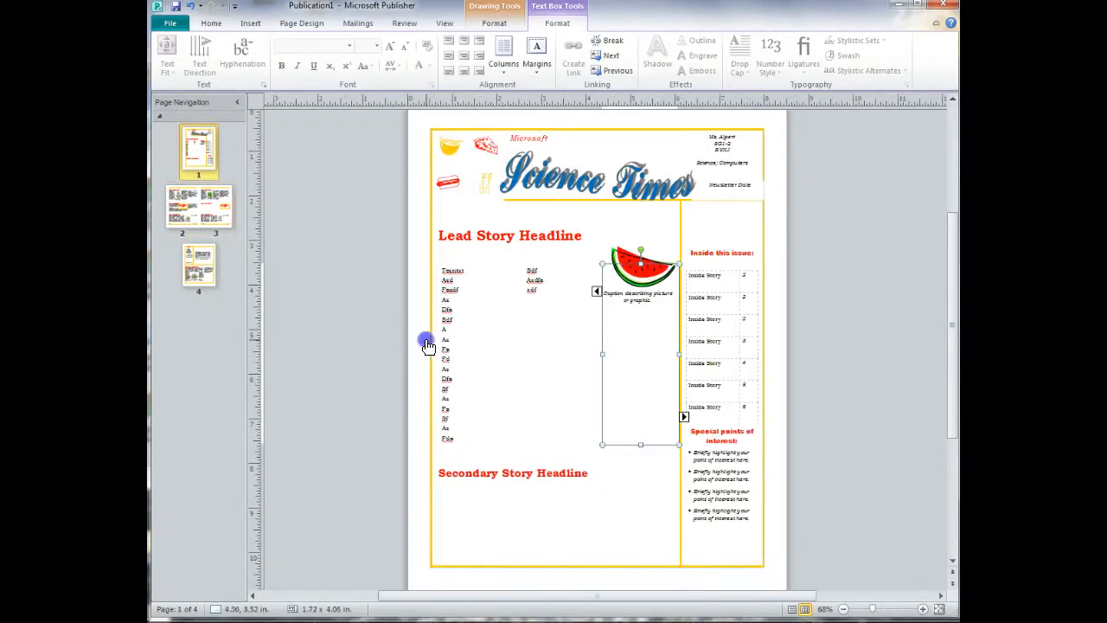
pyautogui.click(683, 418)
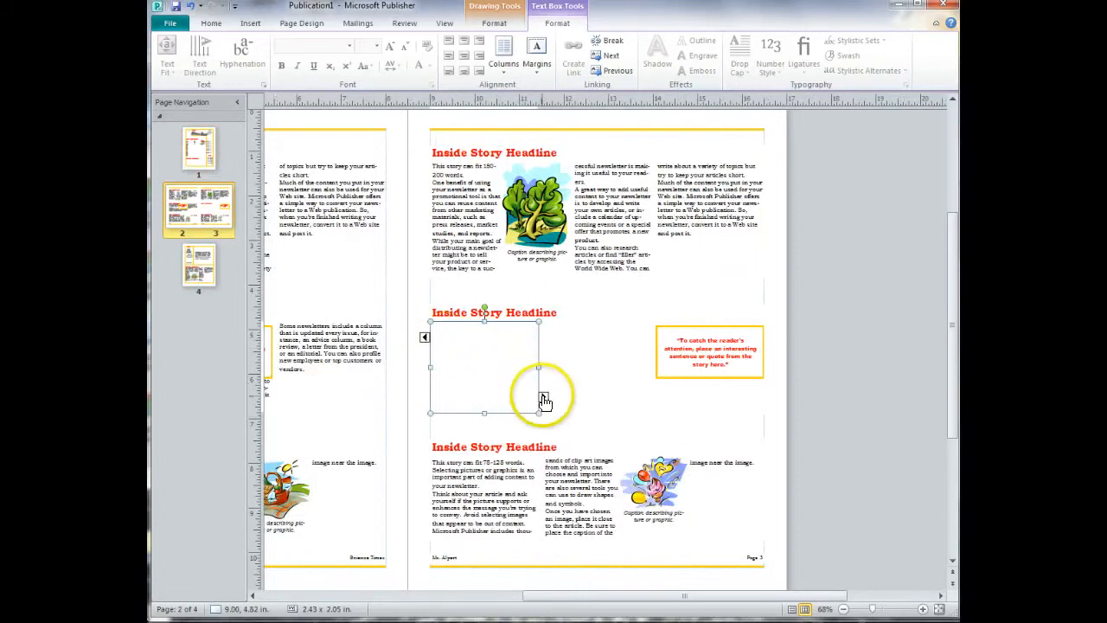
# Return to page 1, search the clip art for dreidel, and insert the grey dreidel with the shadow.
pyautogui.click(205, 158)
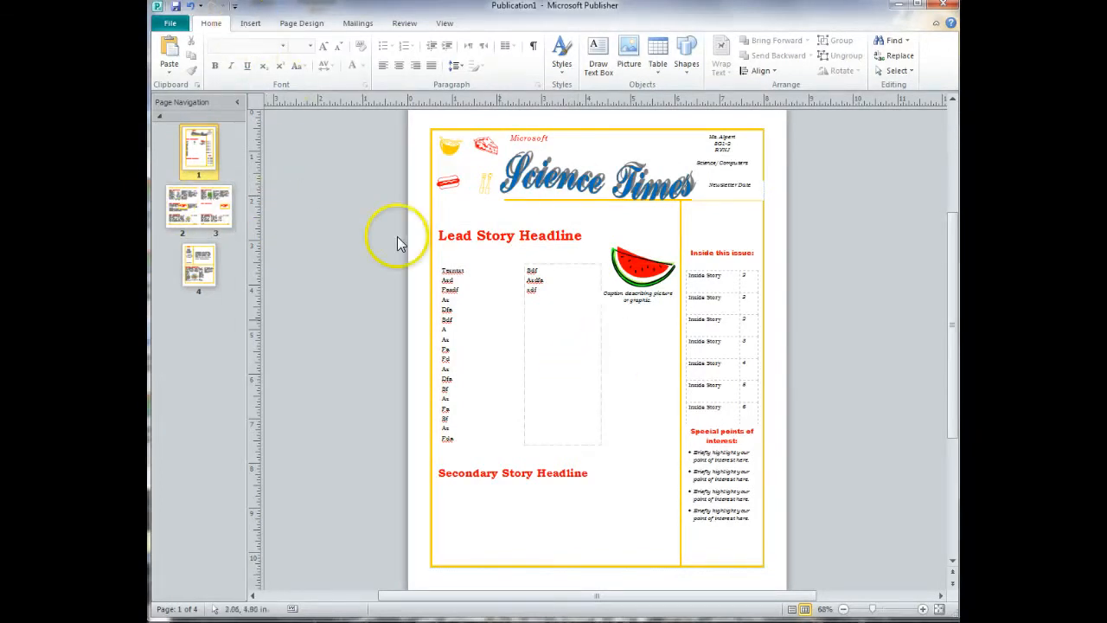
pyautogui.click(251, 24)
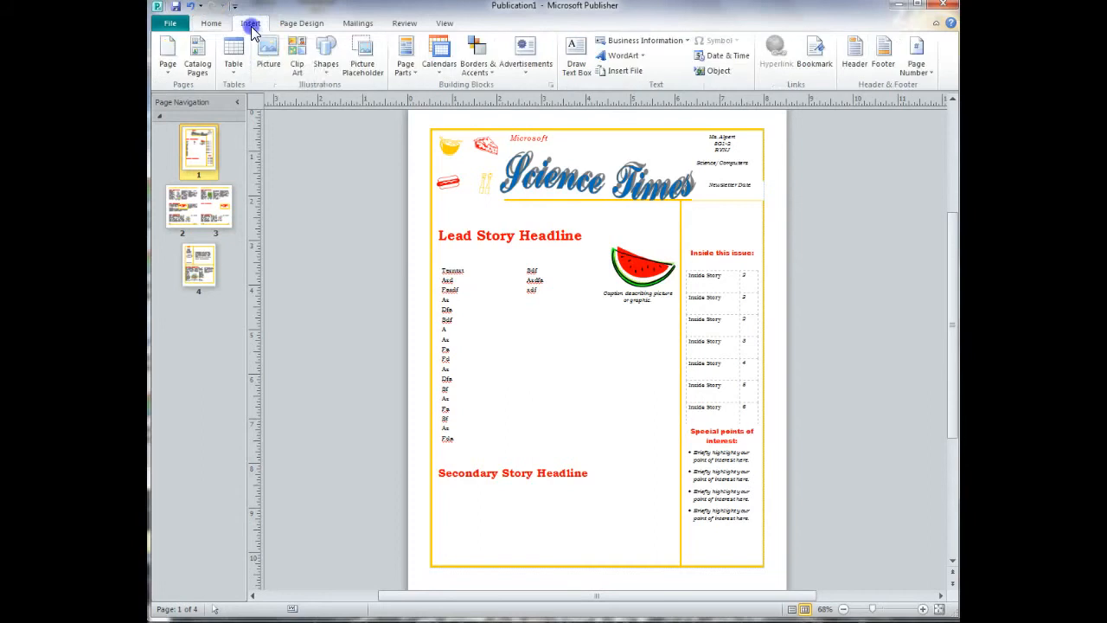
pyautogui.click(296, 59)
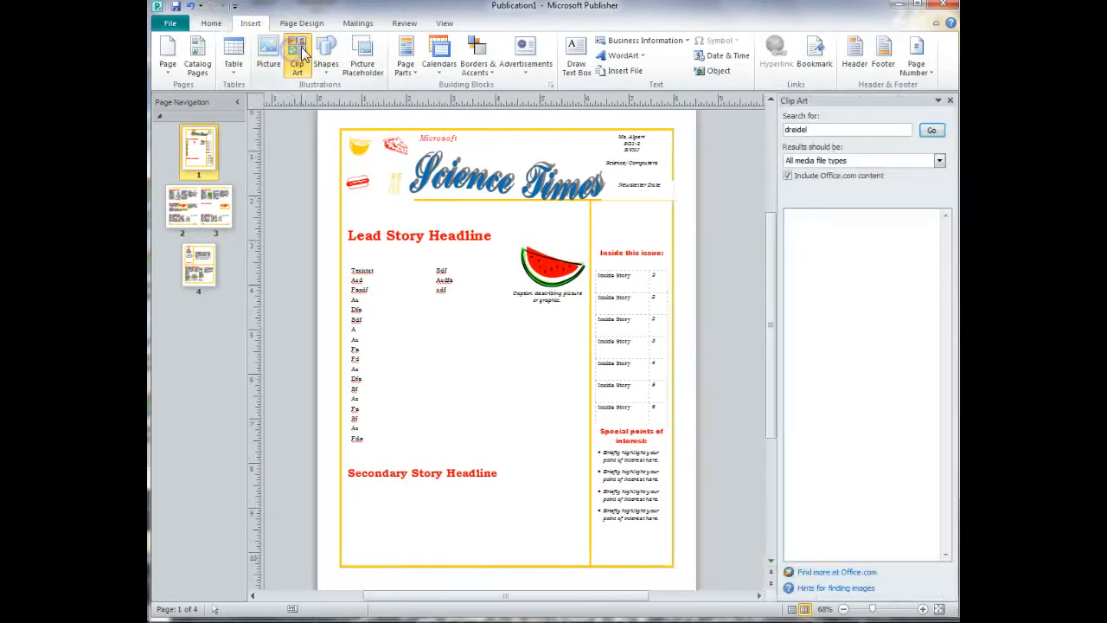
pyautogui.click(875, 129)
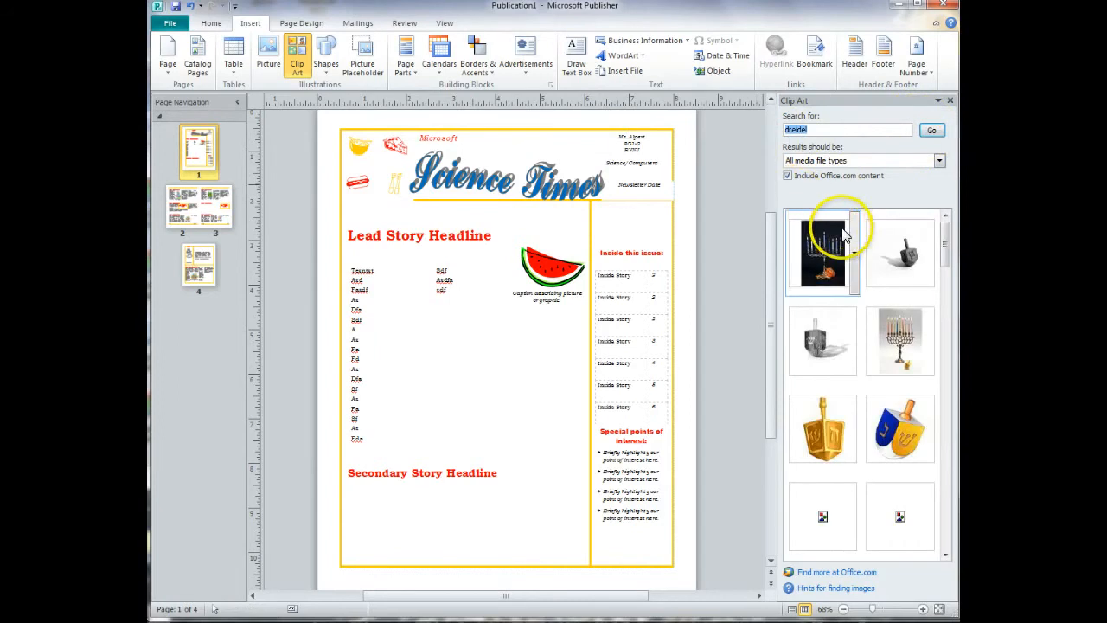
pyautogui.click(826, 330)
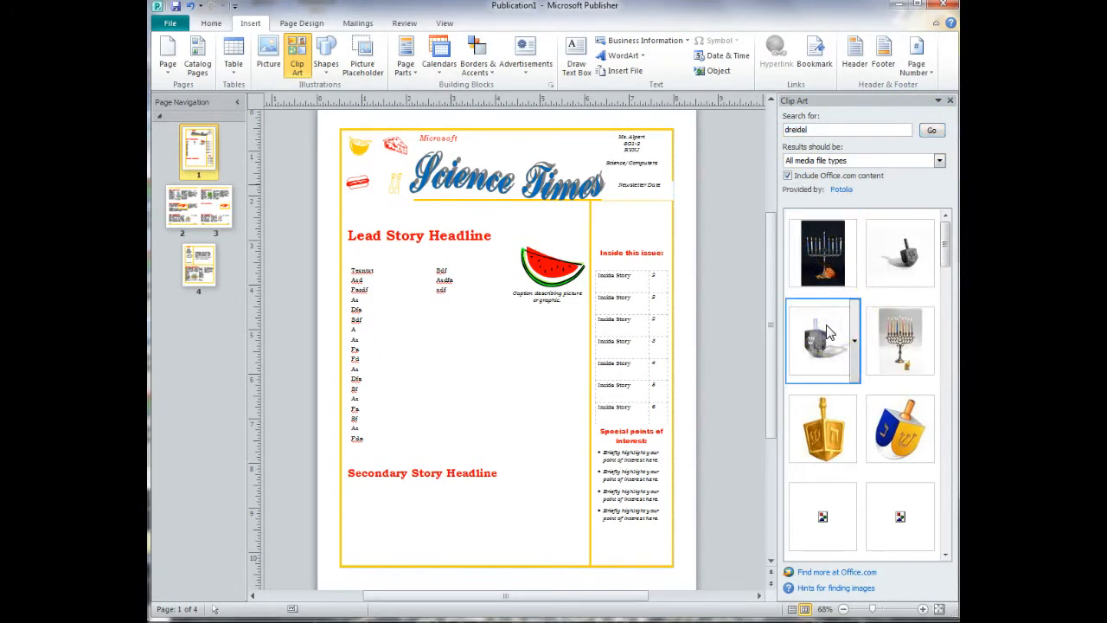
pyautogui.click(826, 330)
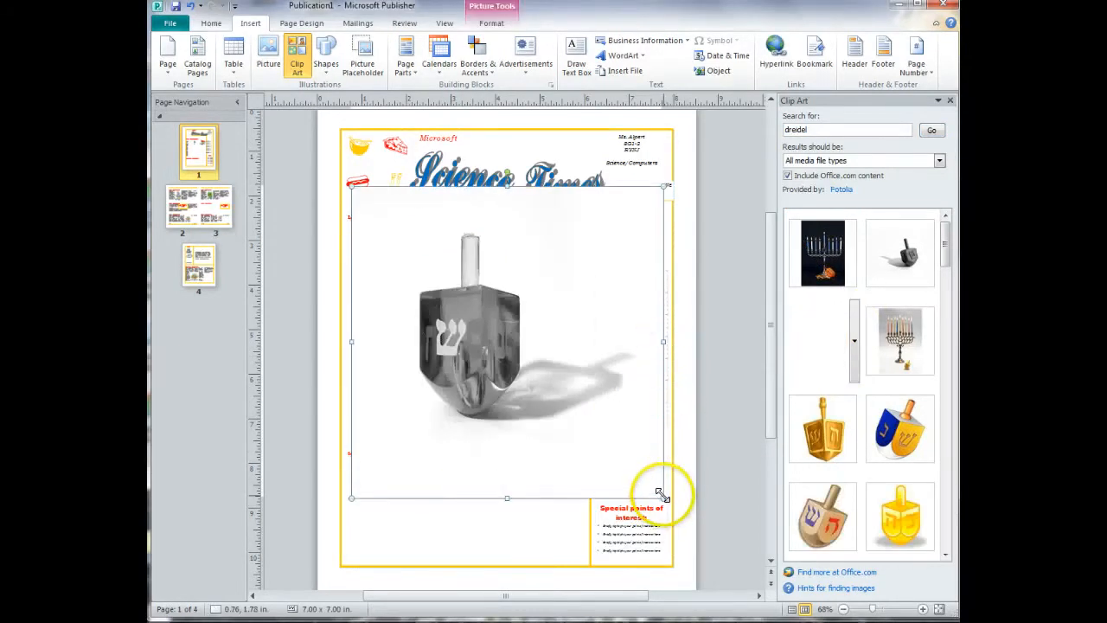
# Shrink the dreidel picture to about 0.99 in square beside the lead story headline, with text wrapping set to None.
pyautogui.moveTo(663, 497); pyautogui.dragTo(508, 237)
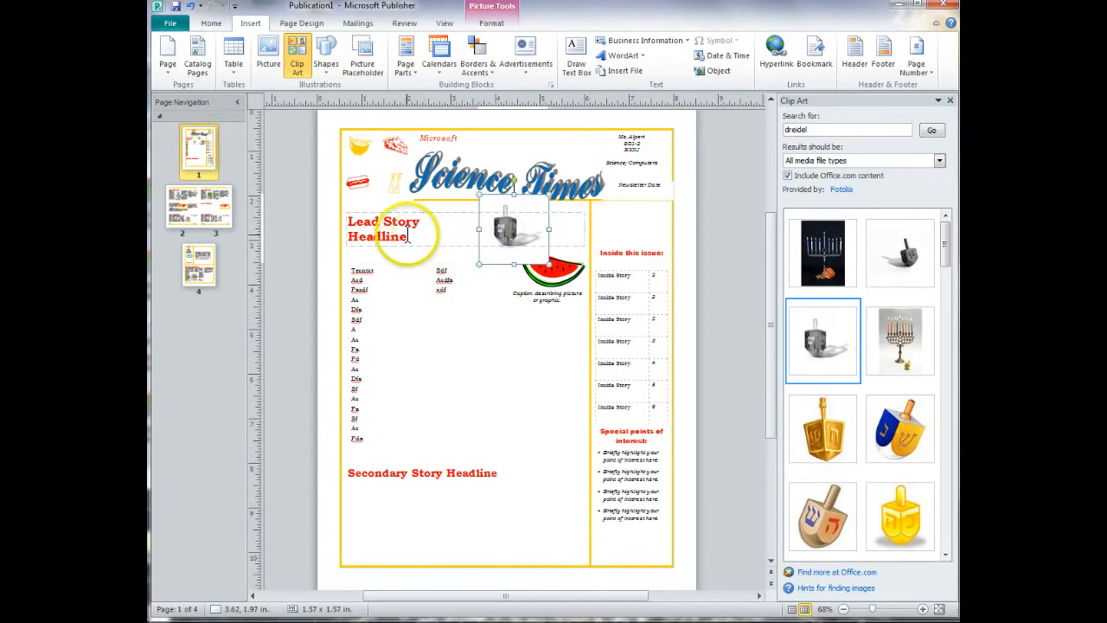
pyautogui.click(495, 22)
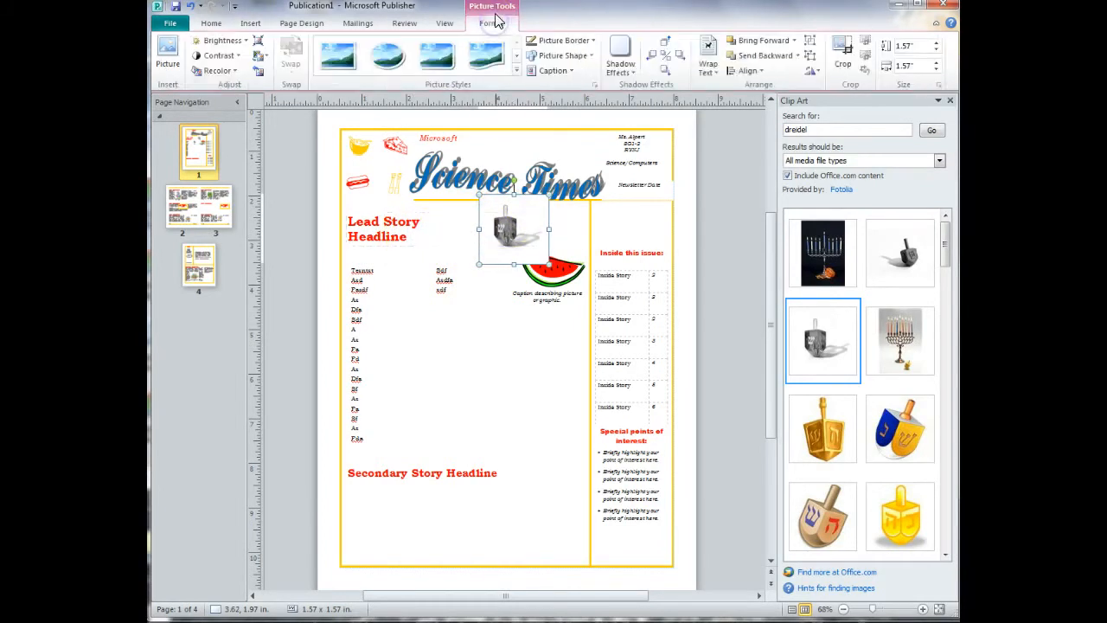
pyautogui.click(704, 73)
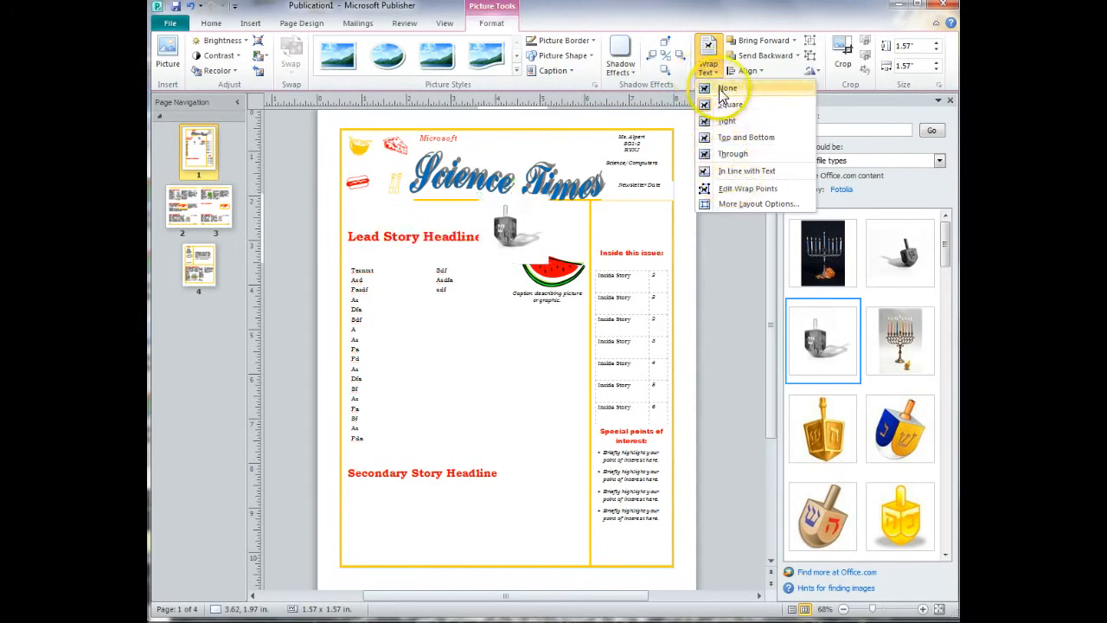
pyautogui.click(726, 88)
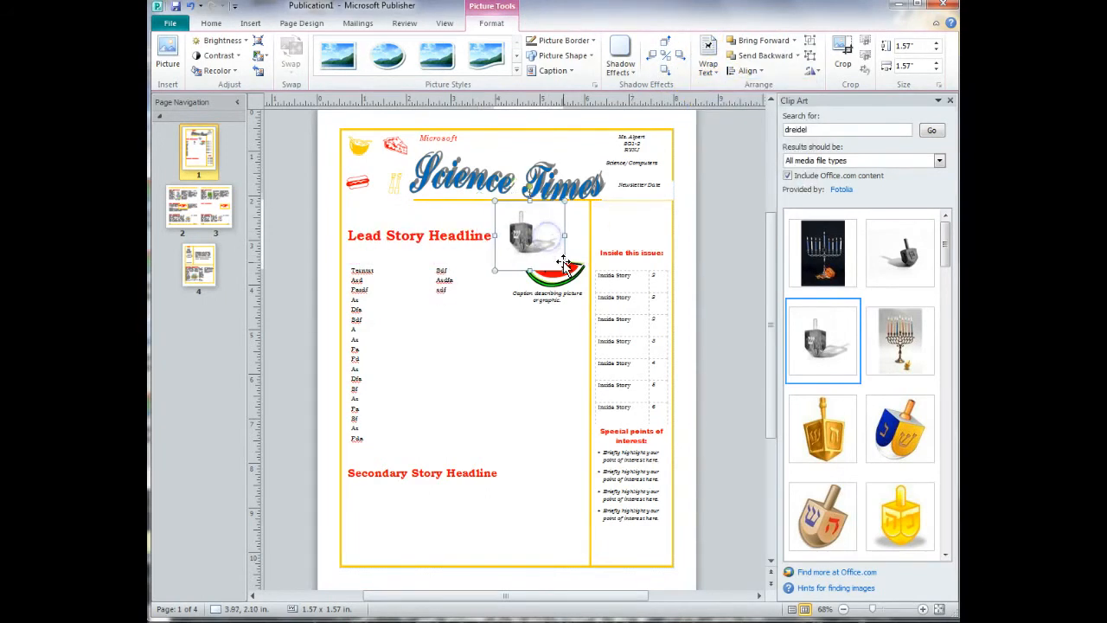
pyautogui.moveTo(564, 269); pyautogui.dragTo(543, 240)
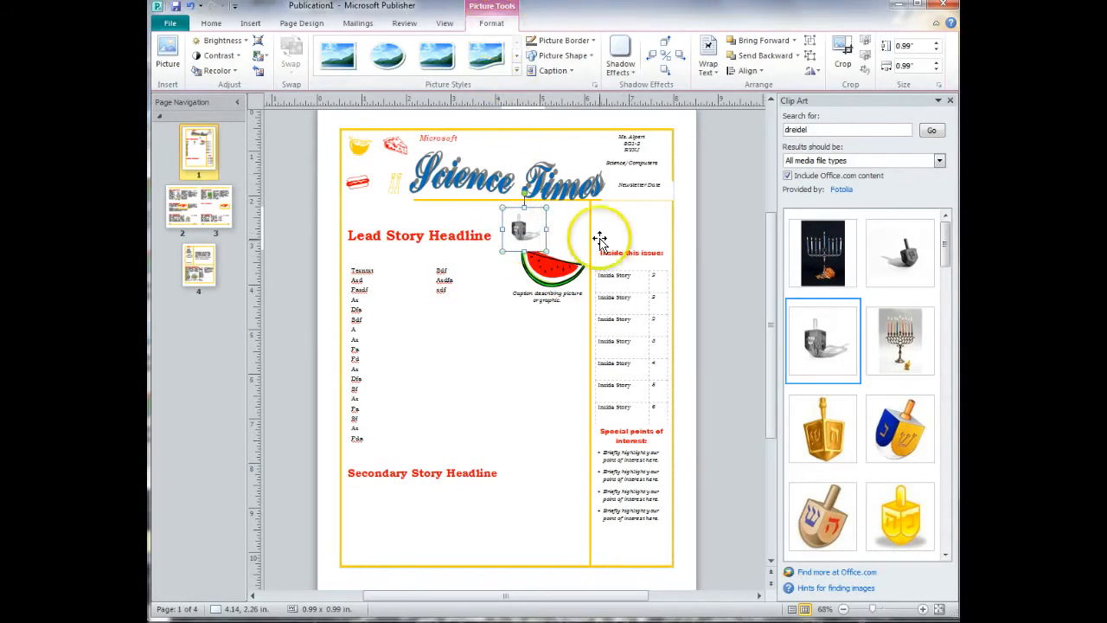
# Make the dreidel picture's white background transparent using Set Transparent Color.
pyautogui.click(523, 240)
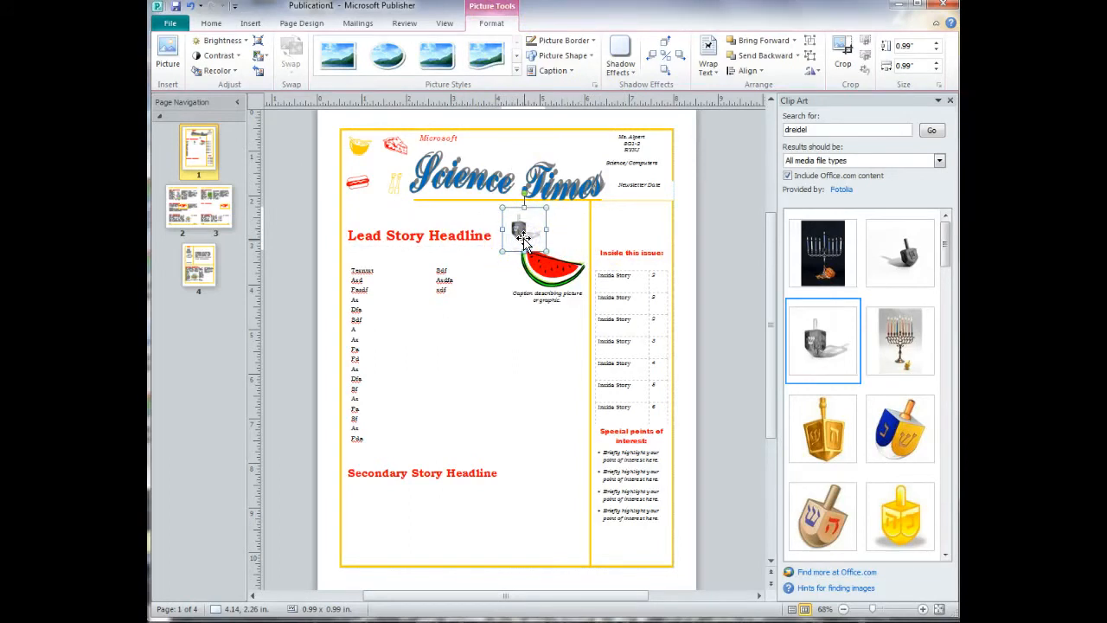
pyautogui.click(231, 72)
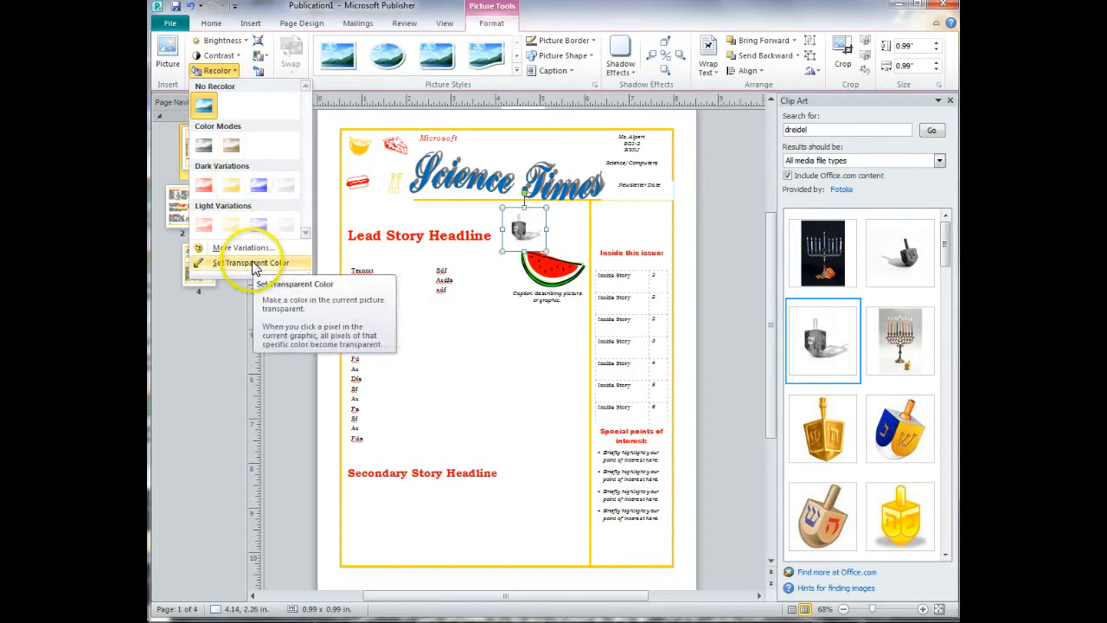
pyautogui.click(252, 263)
pyautogui.click(543, 213)
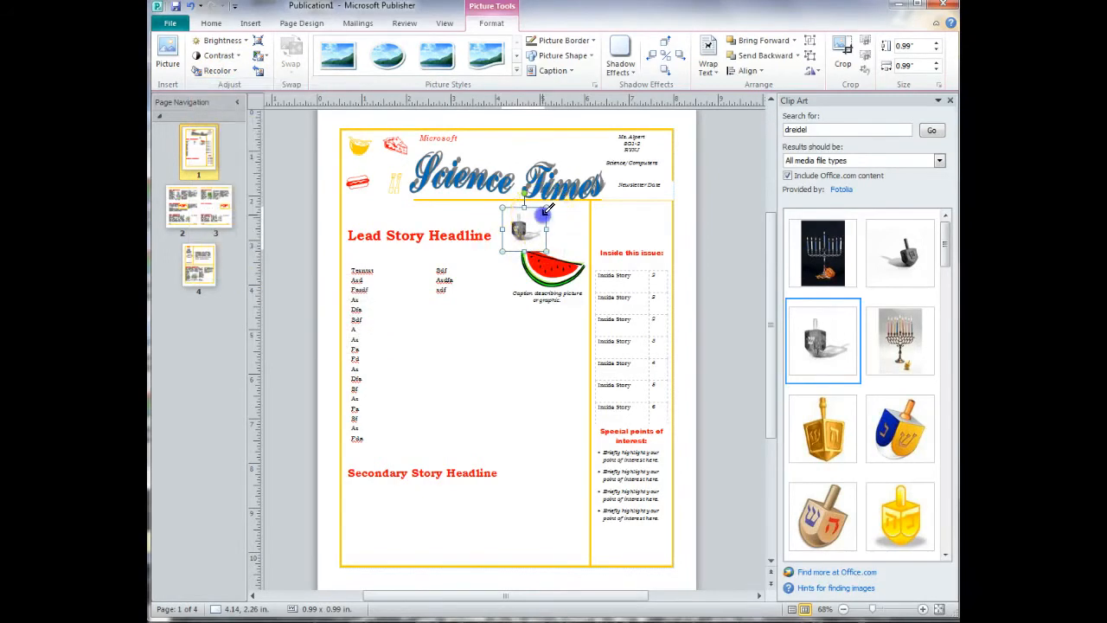
pyautogui.click(709, 224)
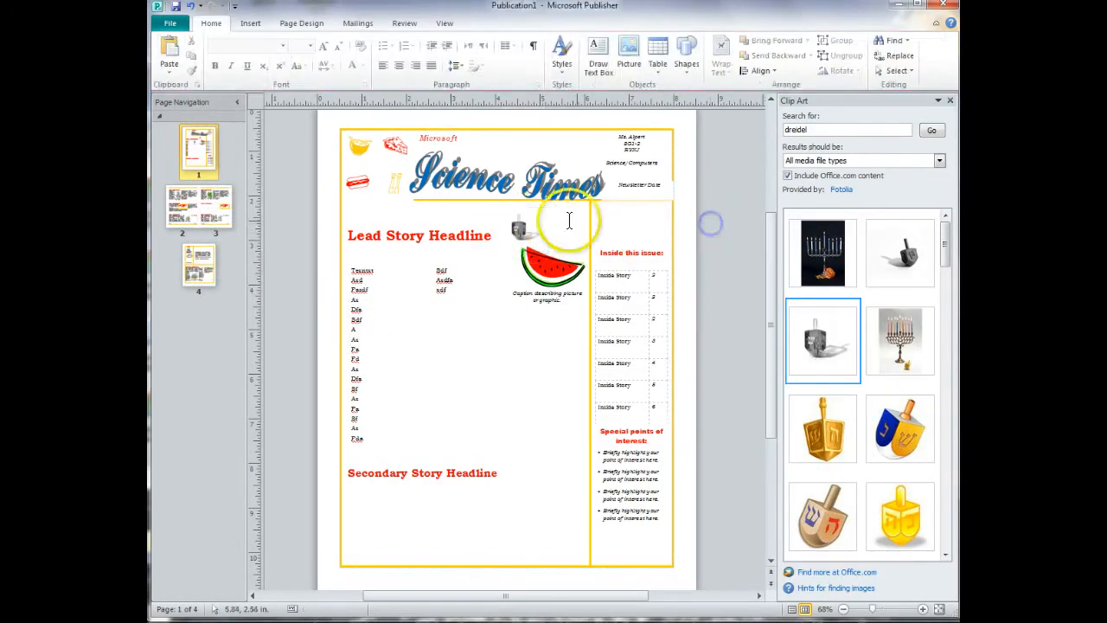
# Move the dreidel picture to about 4.02, 2.38 in so it slightly overlaps the watermelon.
pyautogui.click(534, 233)
pyautogui.moveTo(533, 232); pyautogui.dragTo(529, 242)
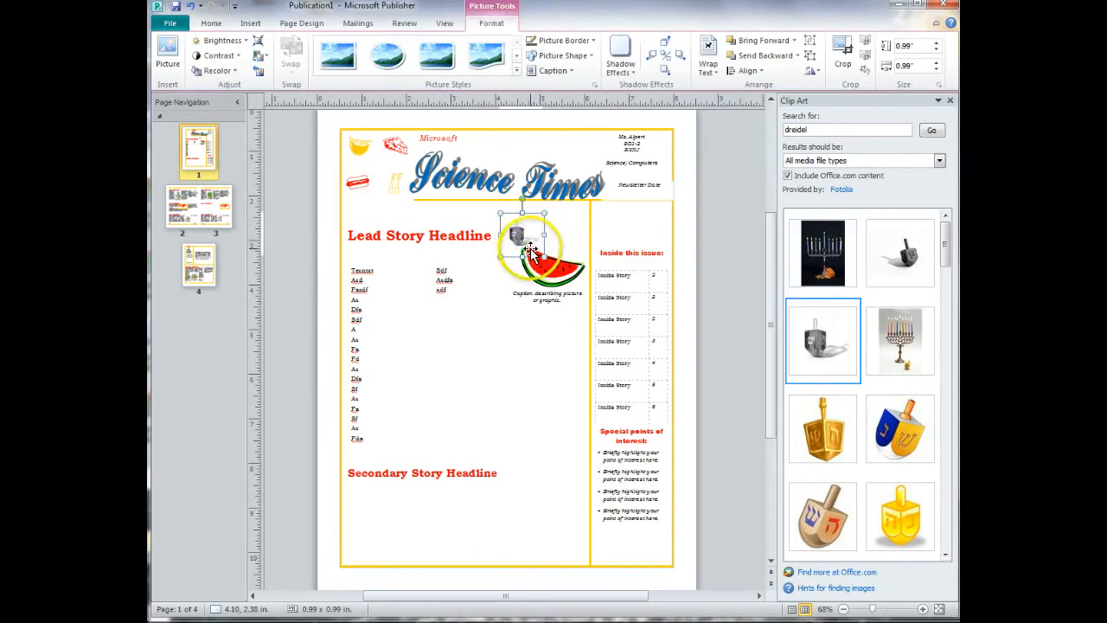
pyautogui.click(718, 245)
pyautogui.click(517, 235)
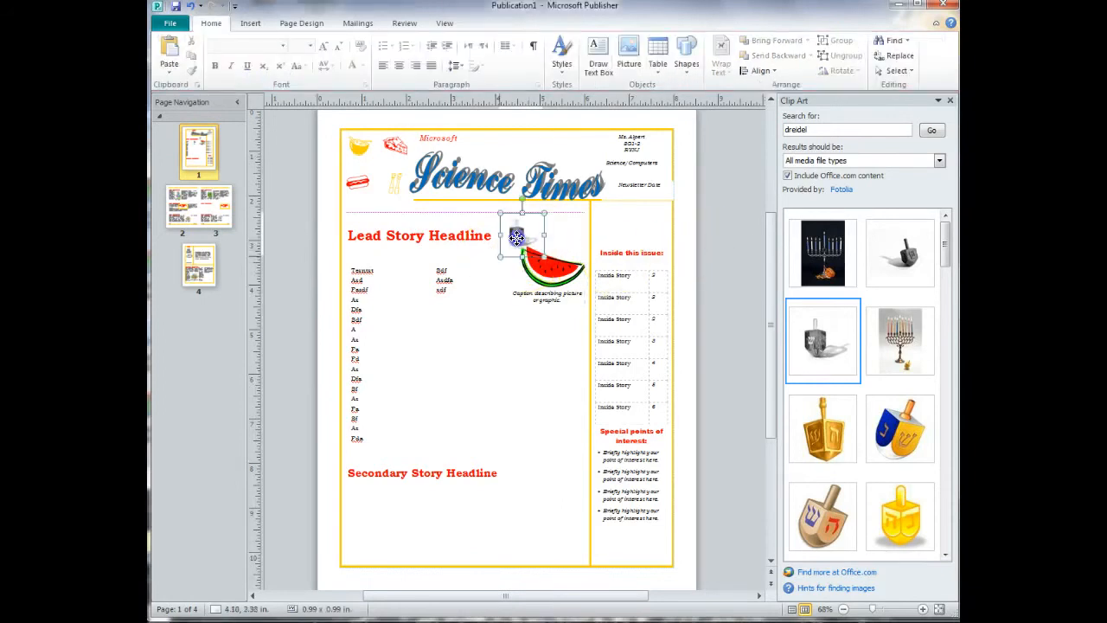
pyautogui.moveTo(516, 235); pyautogui.dragTo(519, 237)
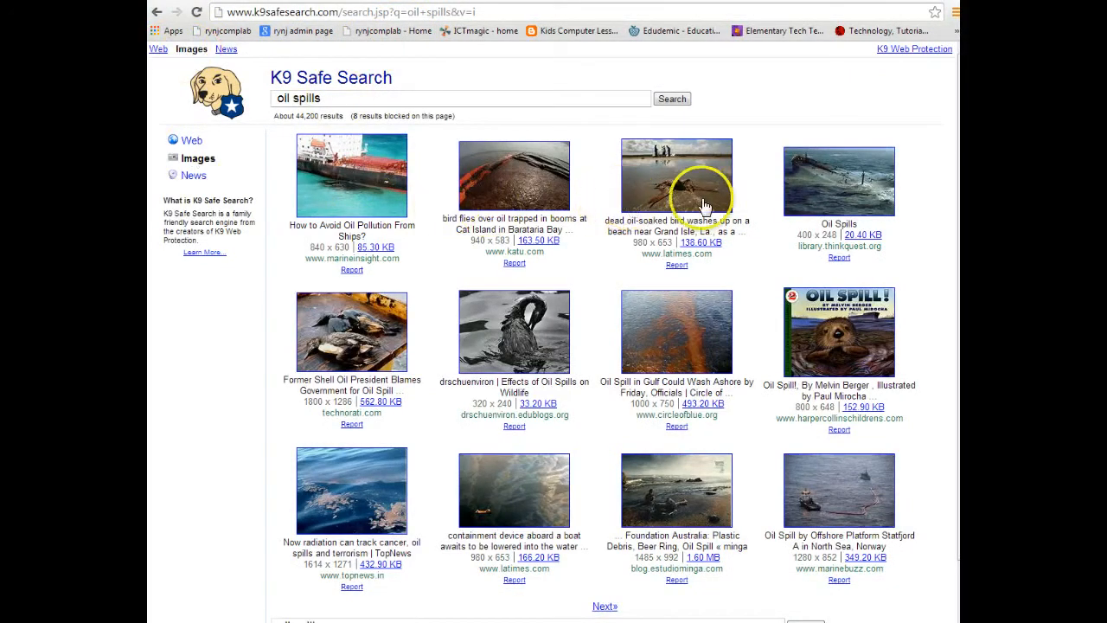
# Switch to the browser's K9 Safe Search image results for oil spills, open the katu.com result, and copy its large photo.
pyautogui.click(546, 199)
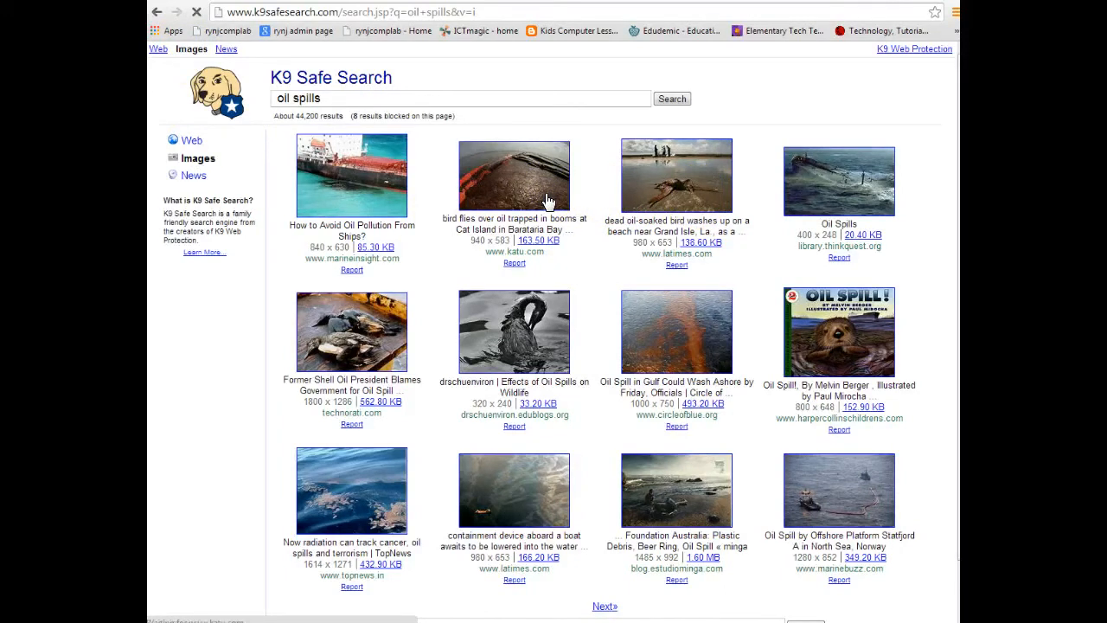
pyautogui.click(547, 197)
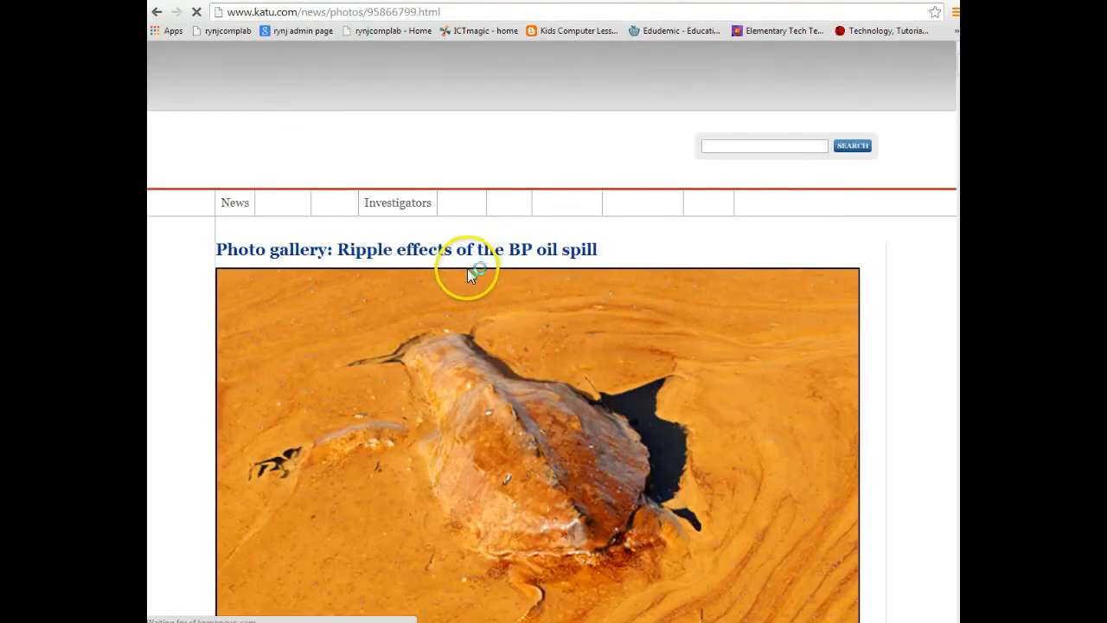
pyautogui.rightClick(424, 277)
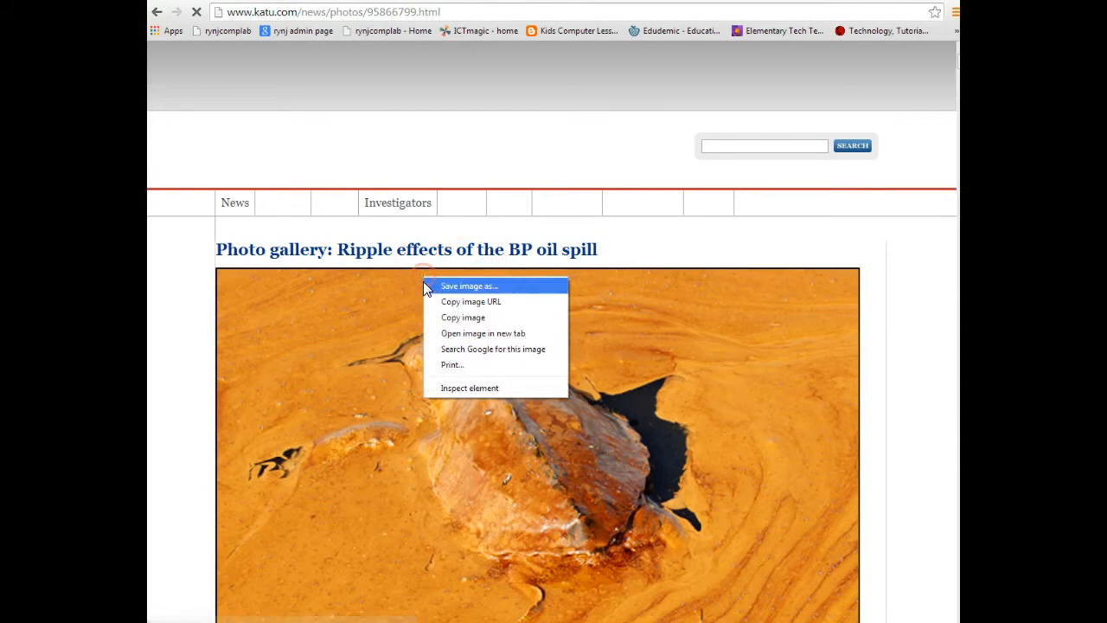
pyautogui.click(463, 318)
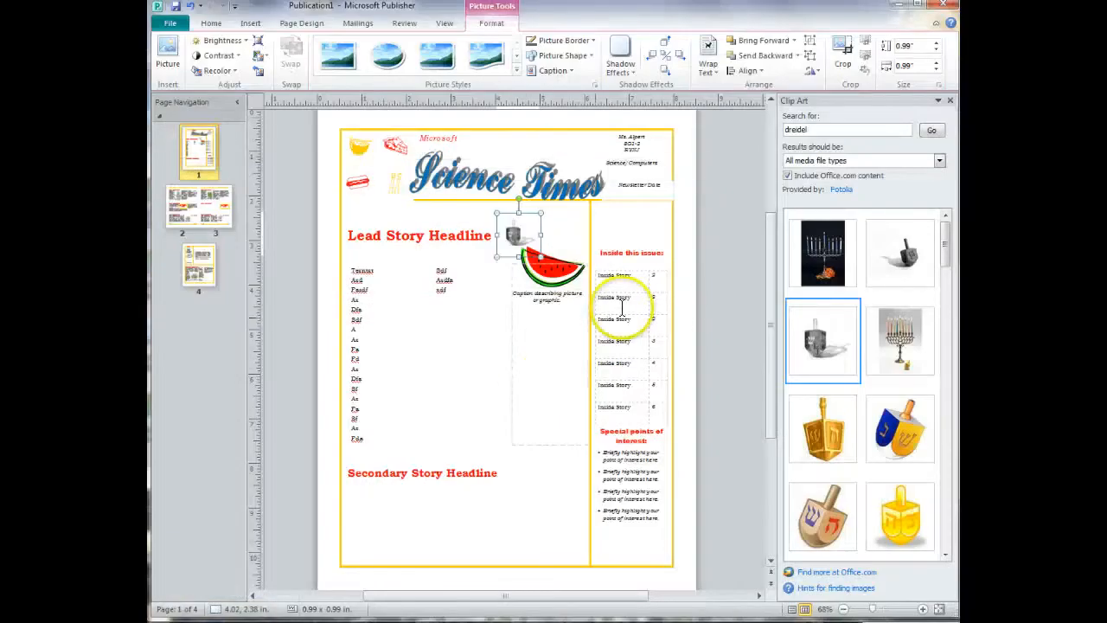
# Switch back to Publisher and paste the copied oil spill photo beside page 1.
pyautogui.click(713, 287)
pyautogui.rightClick(713, 287)
pyautogui.click(742, 317)
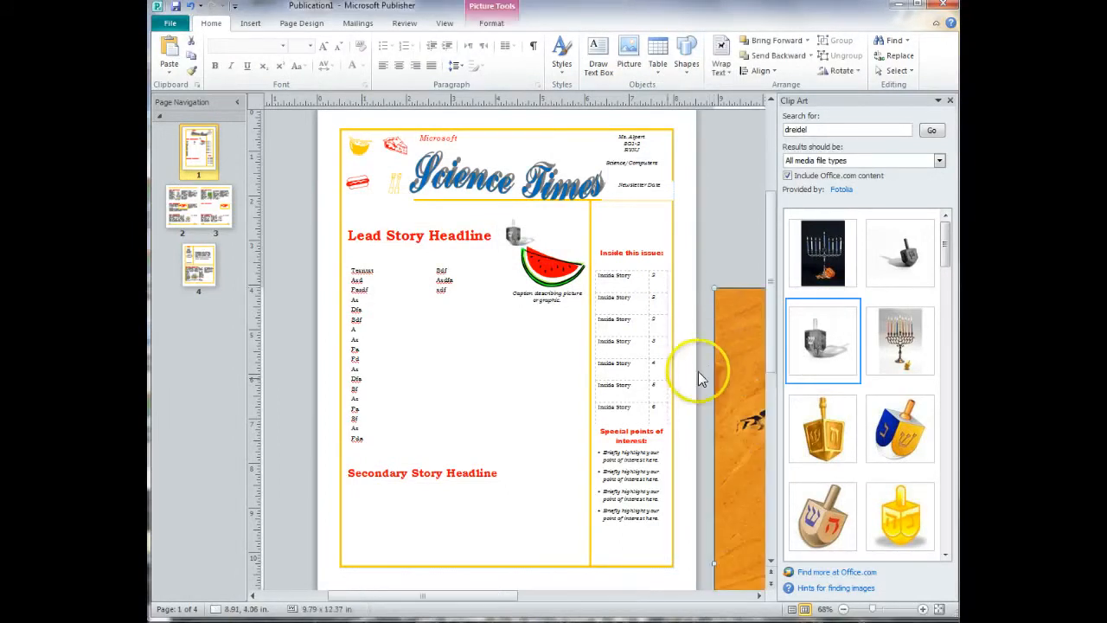
# Shrink the oil spill photo to about 2.26 x 2.85 in and place it just below the watermelon at about 3.72, 4.13 in.
pyautogui.moveTo(723, 358); pyautogui.dragTo(354, 278)
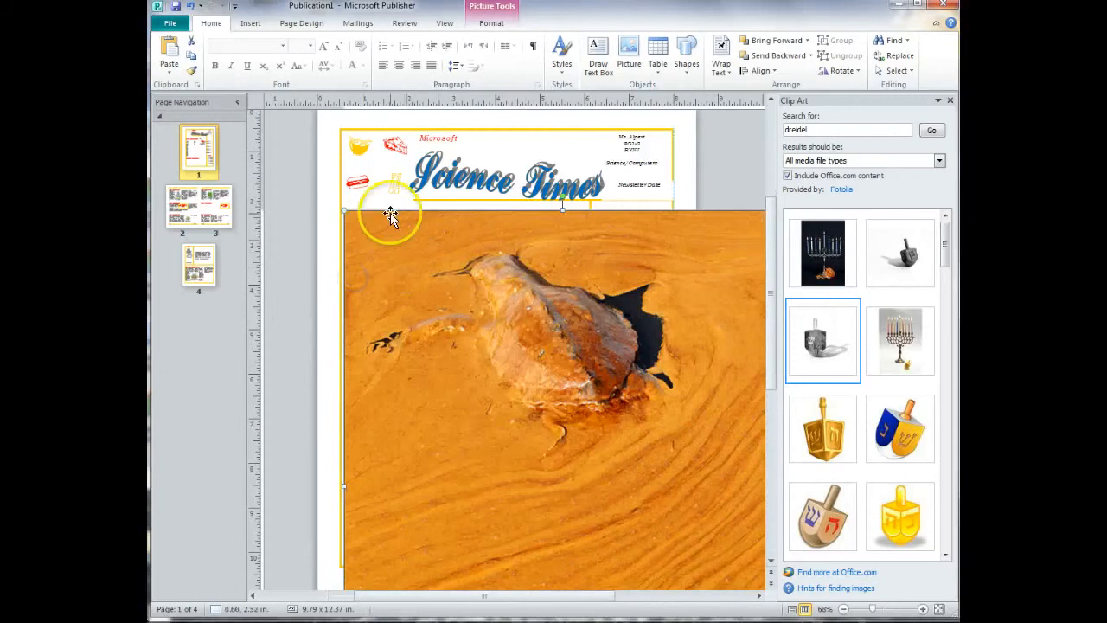
pyautogui.moveTo(653, 394); pyautogui.dragTo(701, 453)
pyautogui.moveTo(684, 470); pyautogui.dragTo(477, 277)
pyautogui.moveTo(574, 257); pyautogui.dragTo(553, 372)
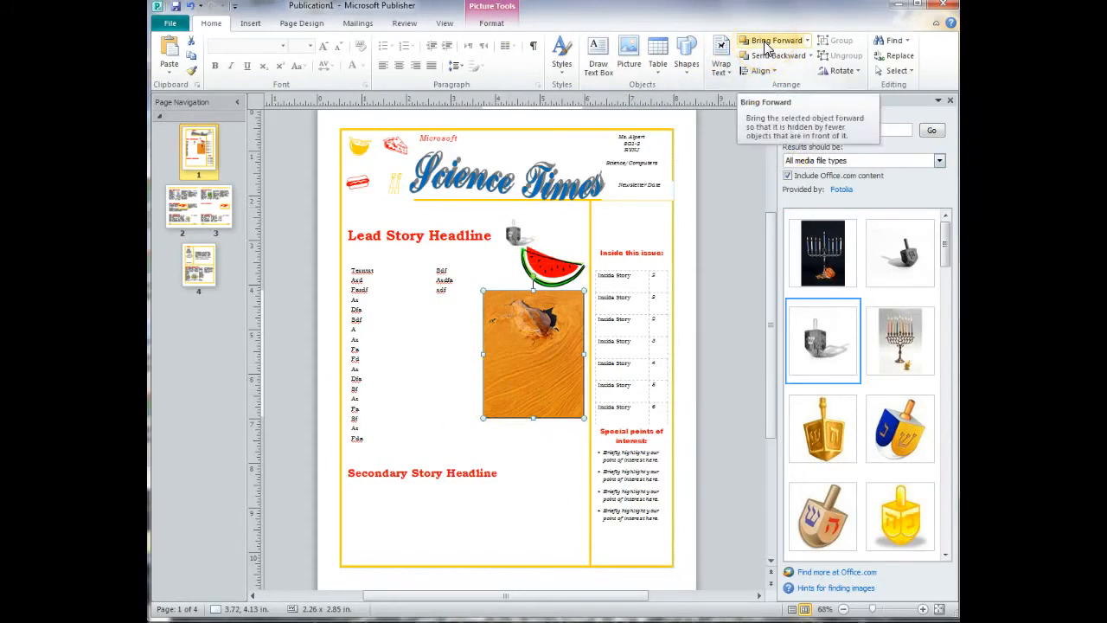
# Send the oil spill photo backward, behind the watermelon's caption.
pyautogui.click(807, 42)
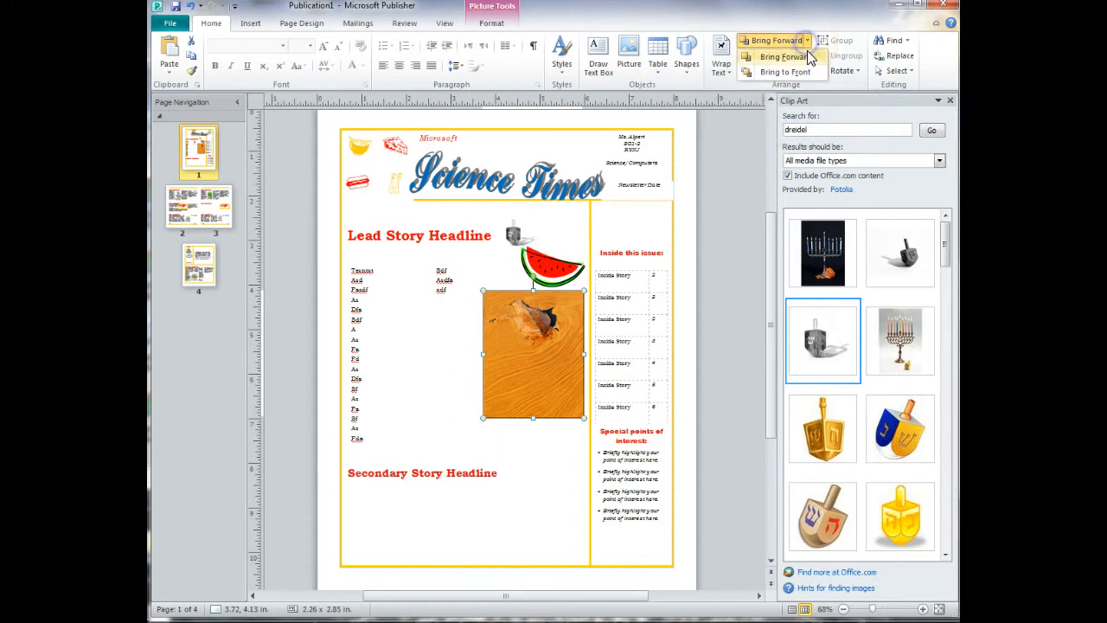
pyautogui.click(808, 40)
pyautogui.click(810, 55)
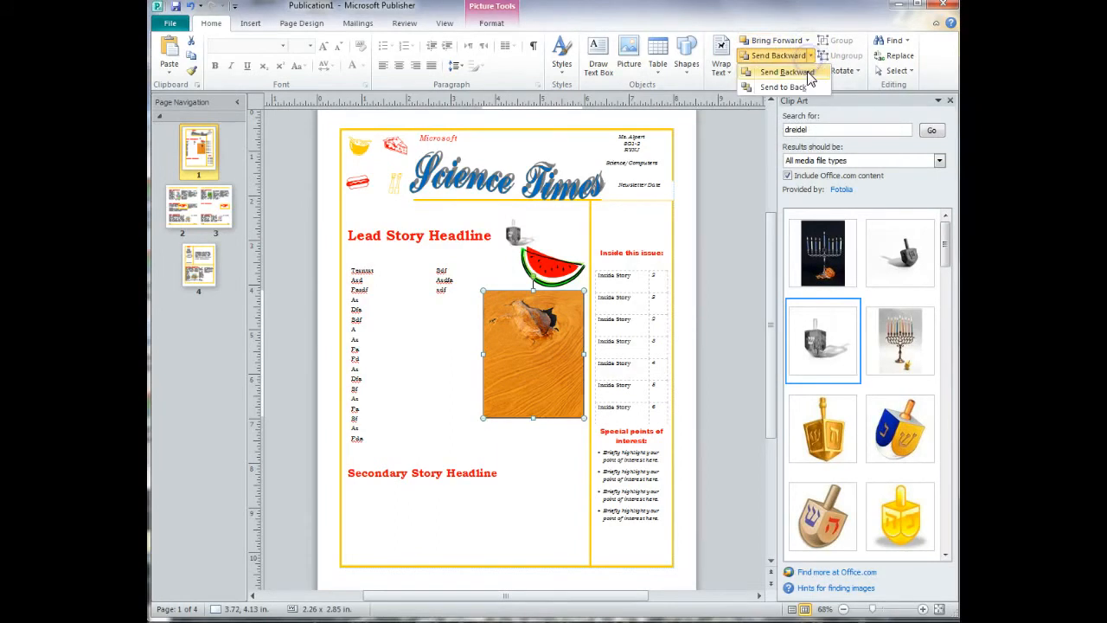
pyautogui.click(807, 76)
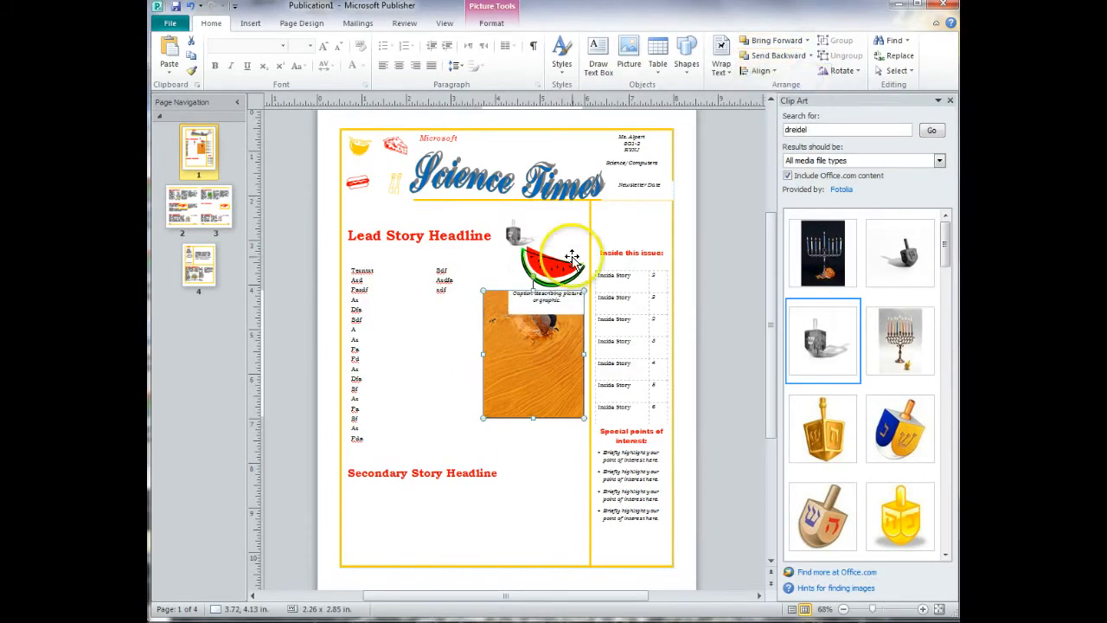
# Remove the shape fill from the grouped watermelon and caption box overlapping the oil spill photo.
pyautogui.click(564, 307)
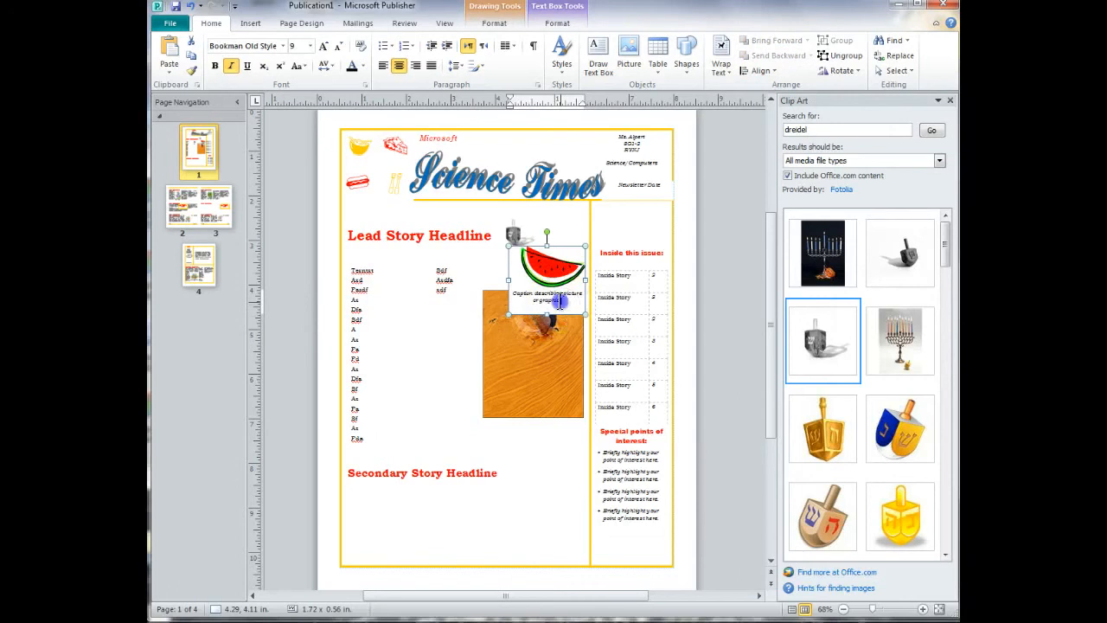
pyautogui.moveTo(571, 344); pyautogui.dragTo(573, 341)
pyautogui.click(575, 286)
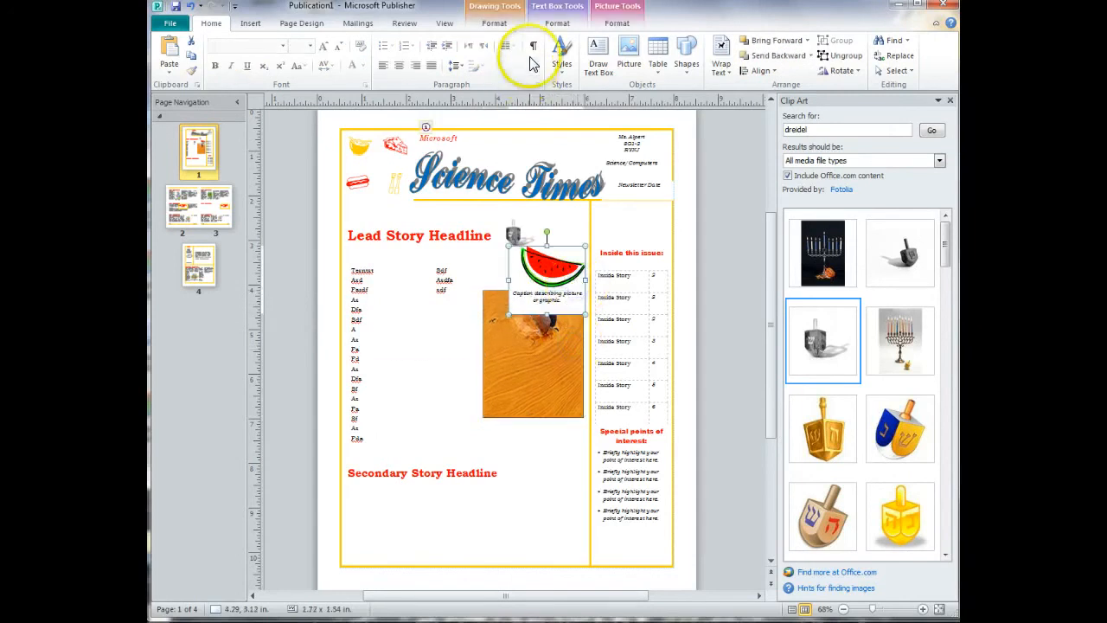
pyautogui.click(494, 23)
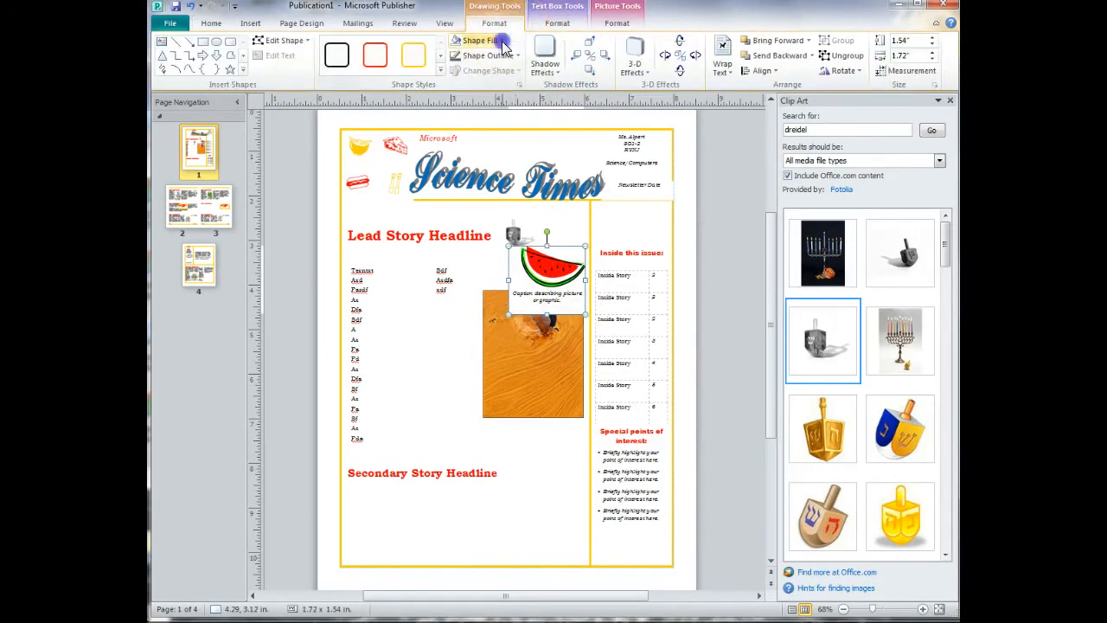
pyautogui.click(481, 40)
pyautogui.click(481, 154)
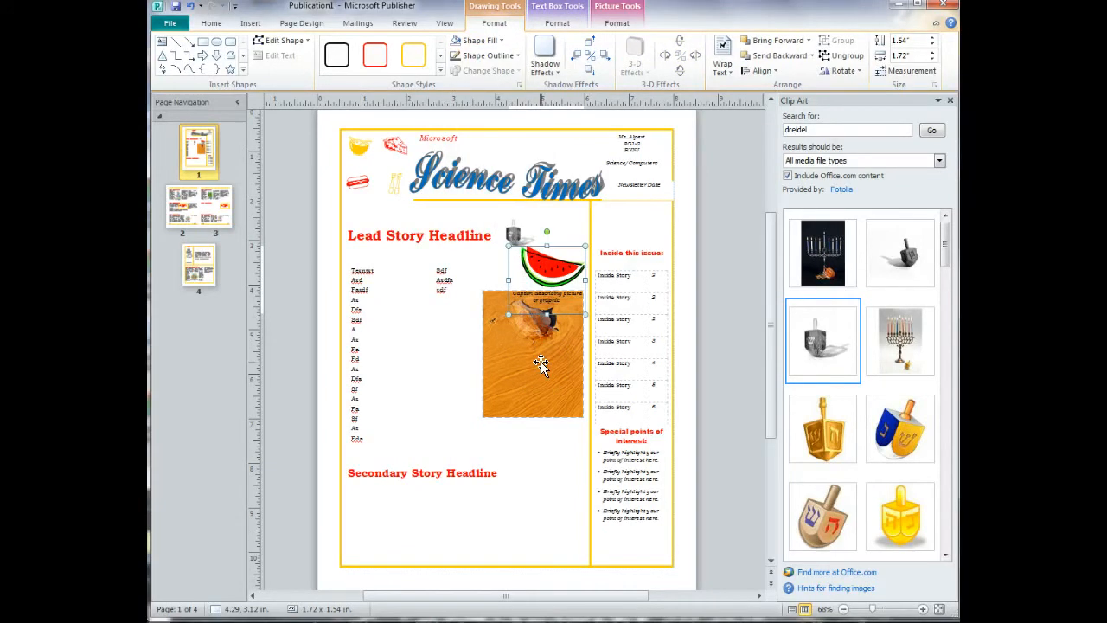
pyautogui.click(722, 357)
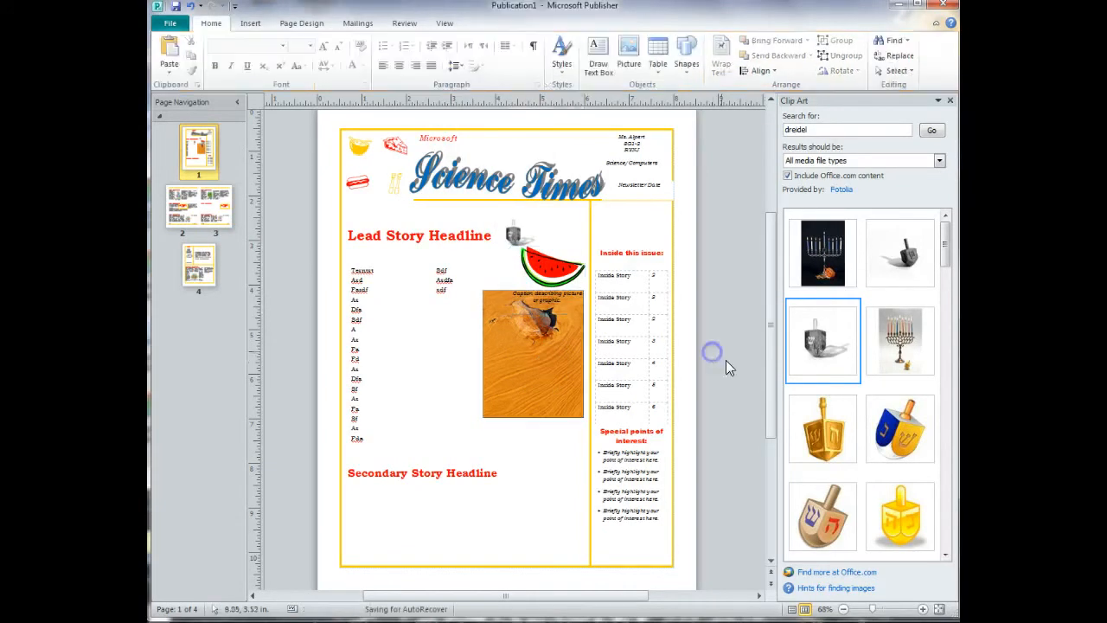
# Review the newsletter's front page, inside spread and back page, finishing on page 4.
pyautogui.click(221, 279)
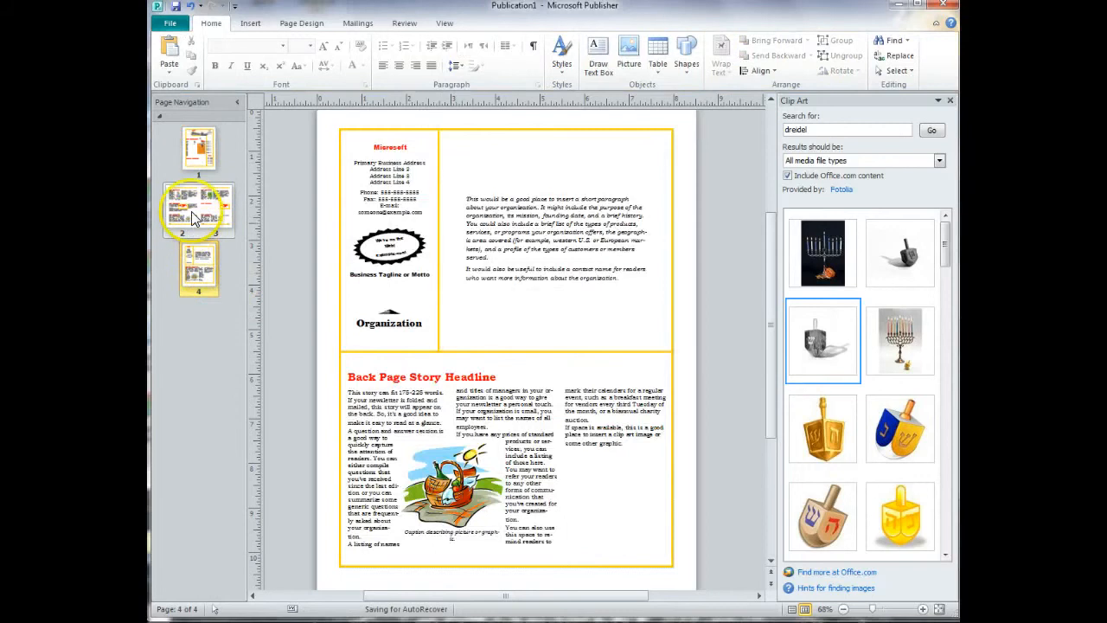
pyautogui.click(191, 211)
pyautogui.click(198, 151)
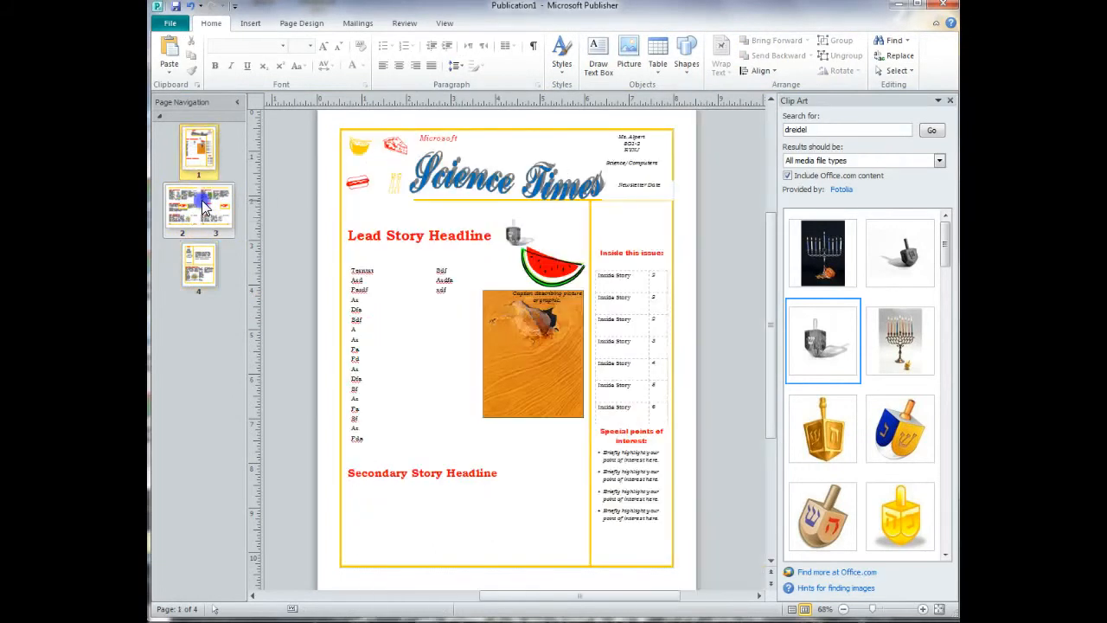
pyautogui.click(204, 205)
pyautogui.click(199, 254)
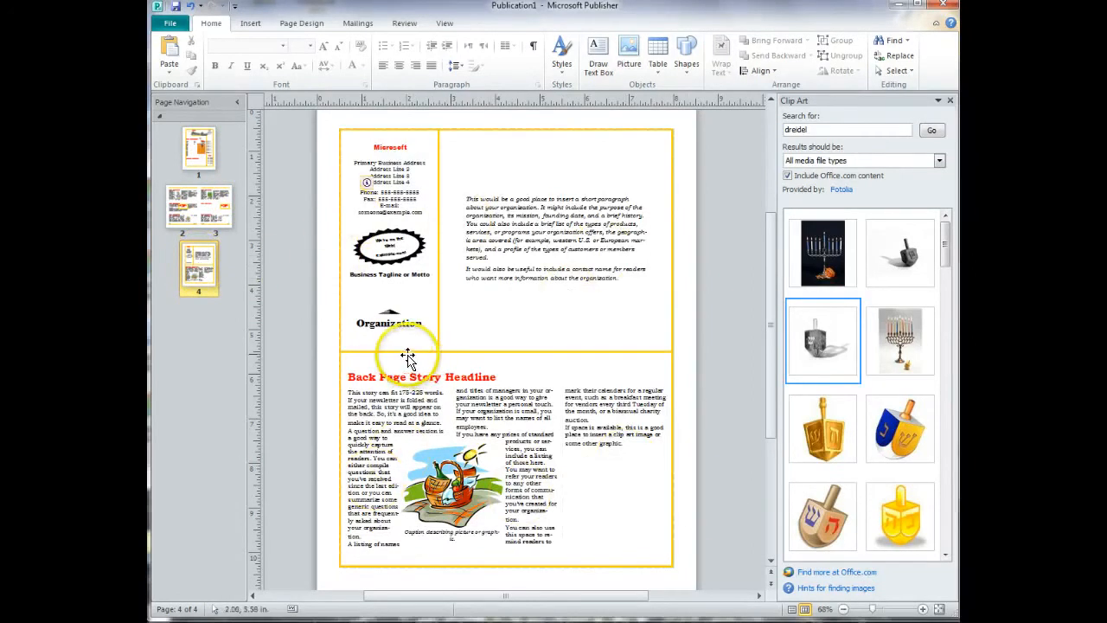
# Delete page 4, the newsletter's back page, along with all the objects on it.
pyautogui.rightClick(204, 281)
pyautogui.click(240, 315)
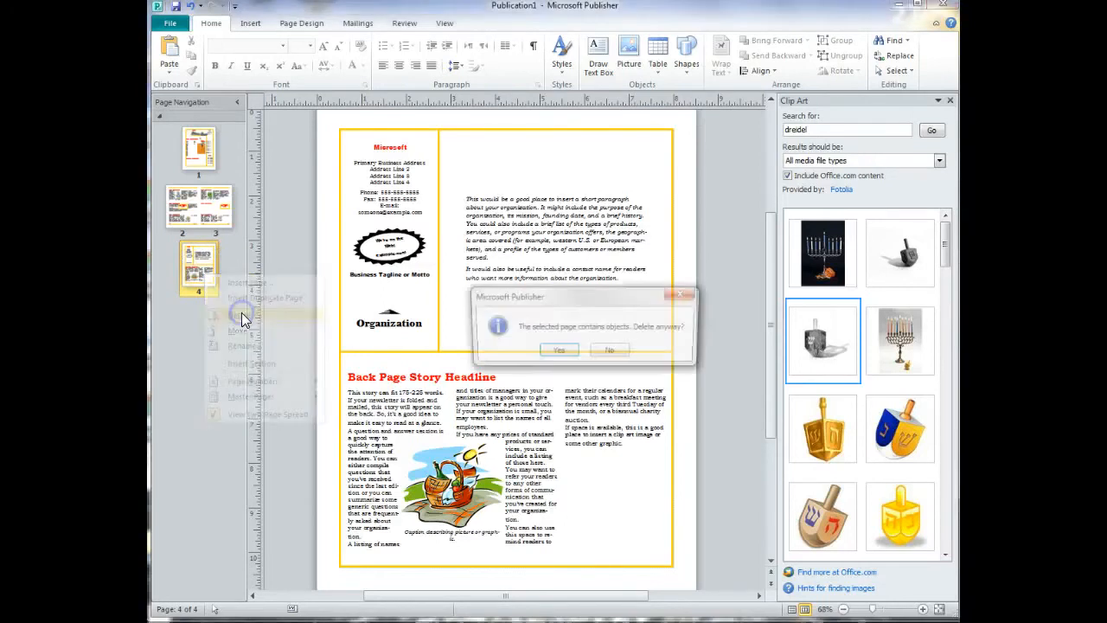
pyautogui.click(560, 352)
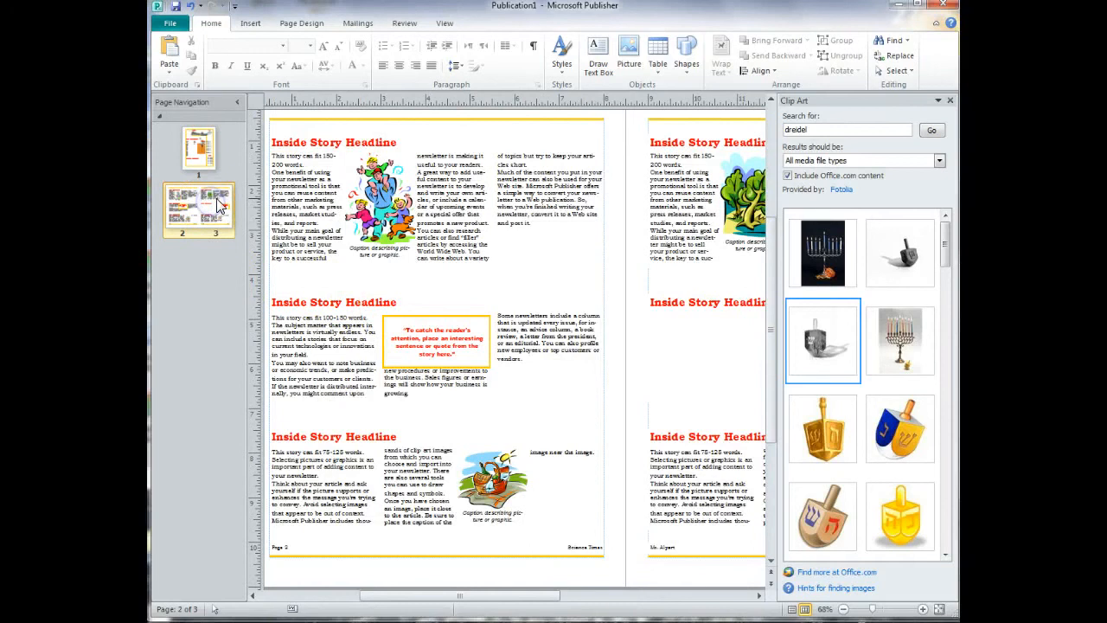
# Insert 1 new blank page after the right page of the inside spread.
pyautogui.click(248, 24)
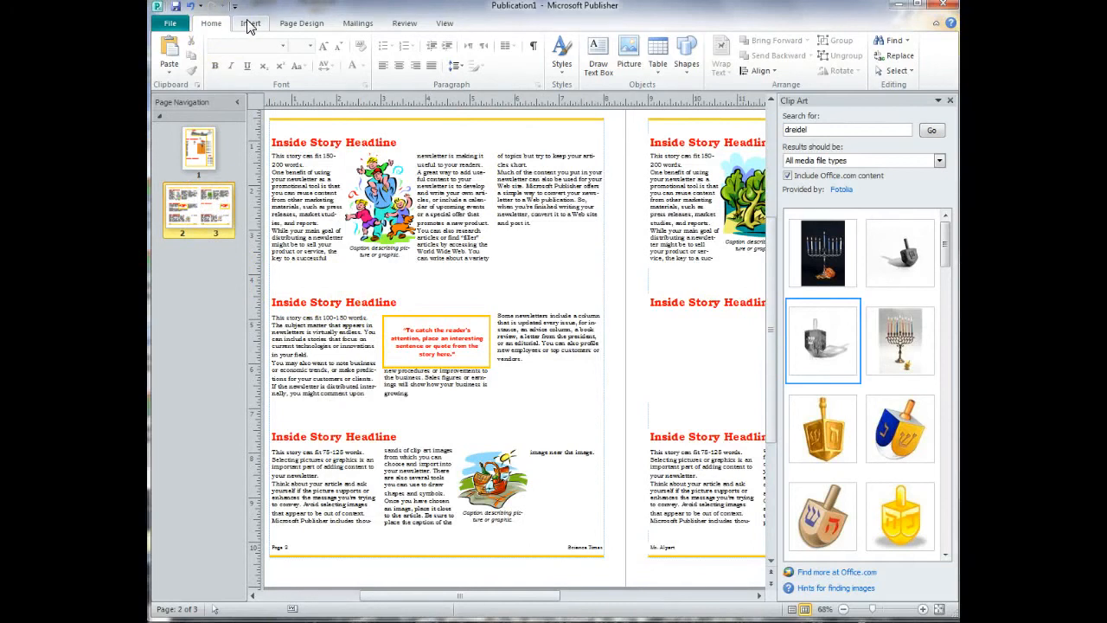
pyautogui.click(248, 24)
pyautogui.click(168, 54)
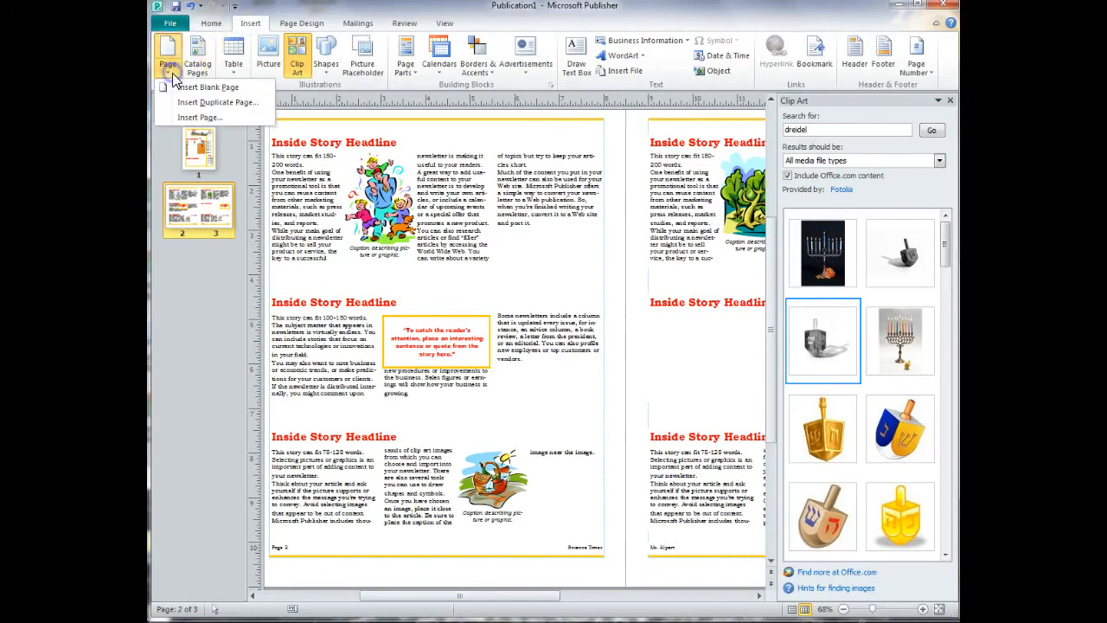
pyautogui.click(192, 119)
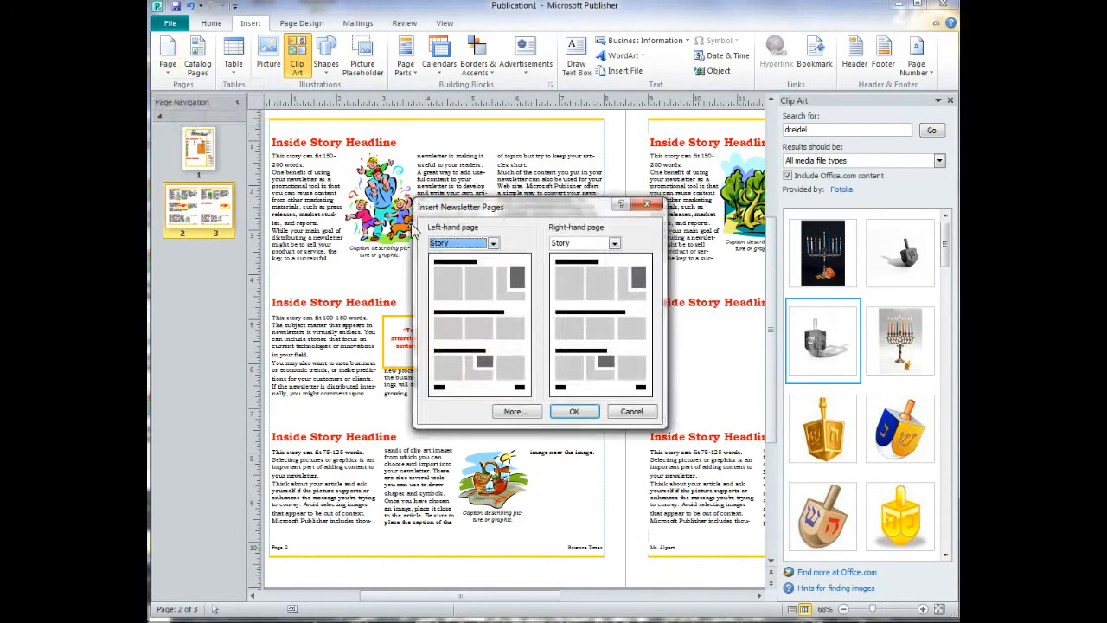
pyautogui.click(514, 412)
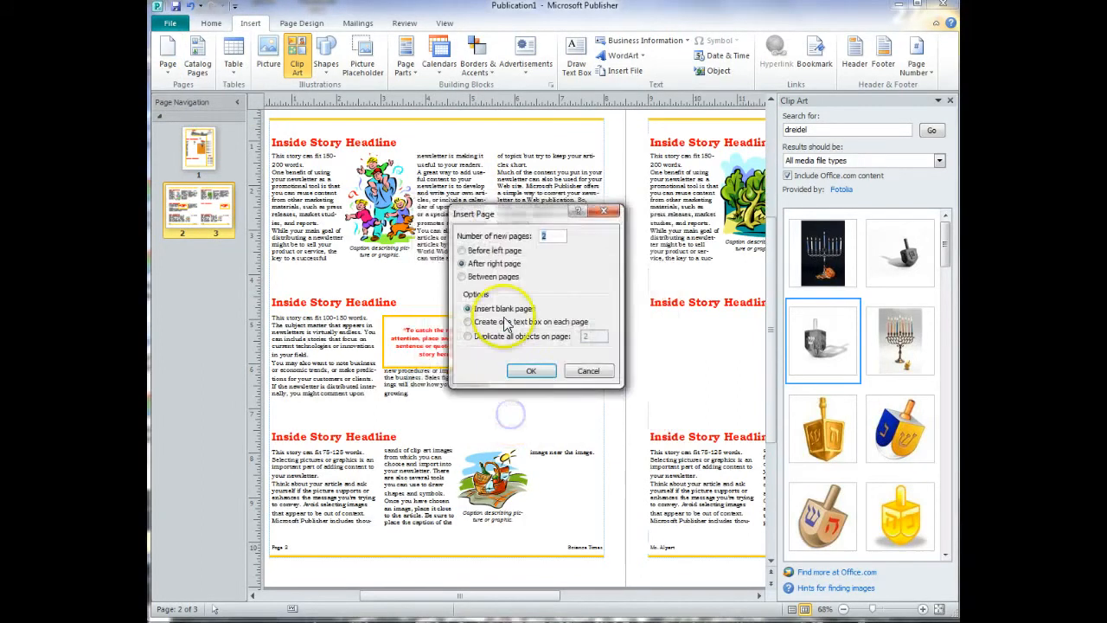
pyautogui.doubleClick(552, 235)
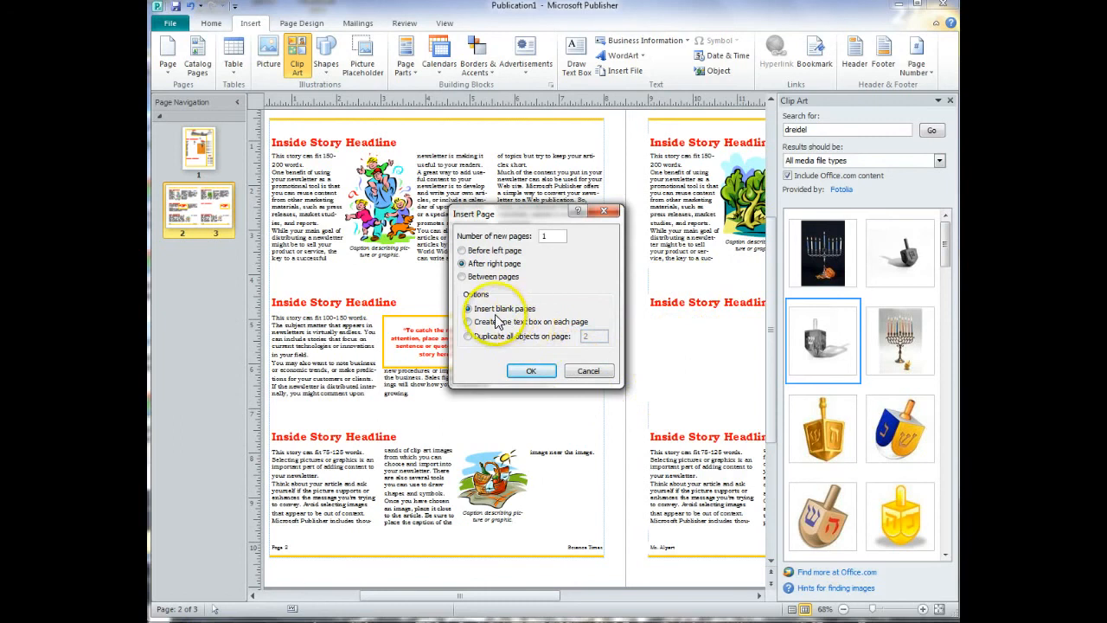
pyautogui.click(534, 370)
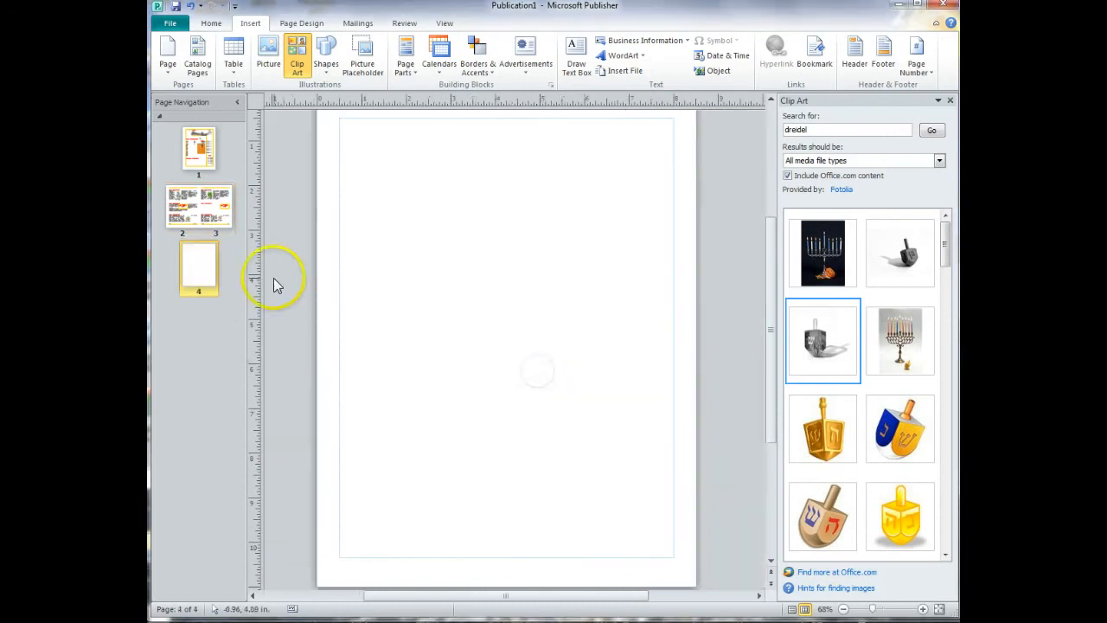
# Change the page layout from two-page spread to single page view, trying both layouts.
pyautogui.rightClick(208, 274)
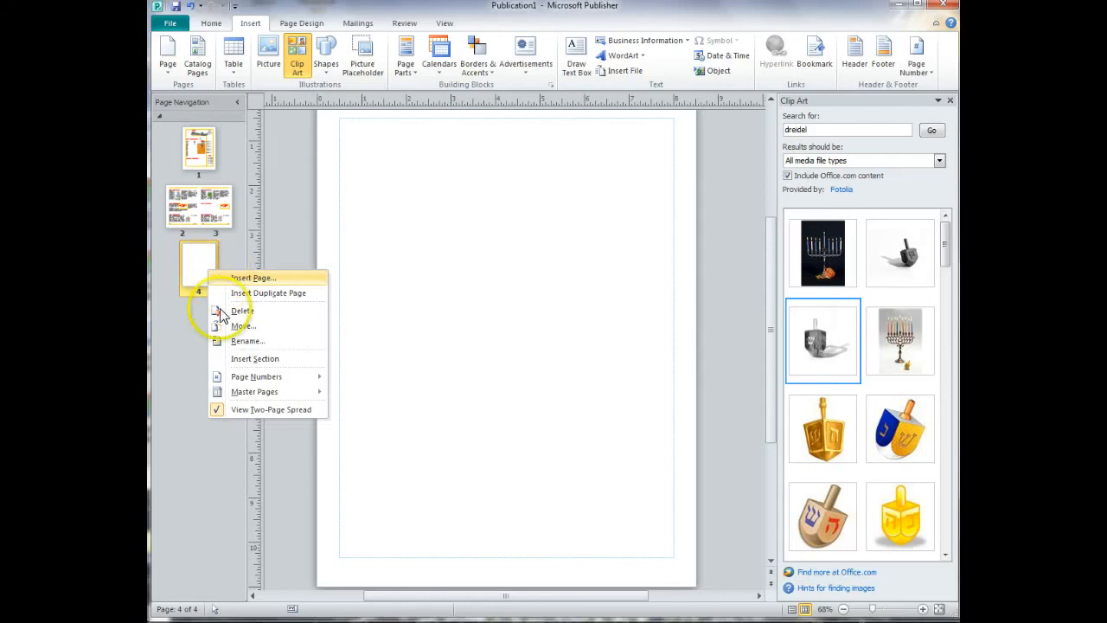
pyautogui.click(442, 26)
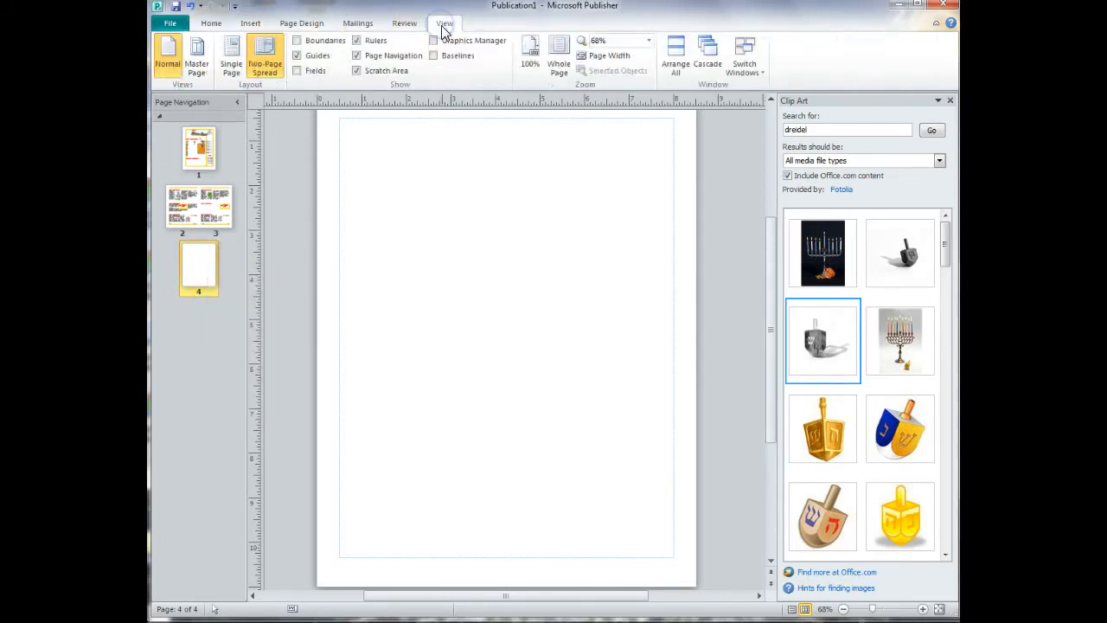
pyautogui.click(230, 77)
pyautogui.click(255, 64)
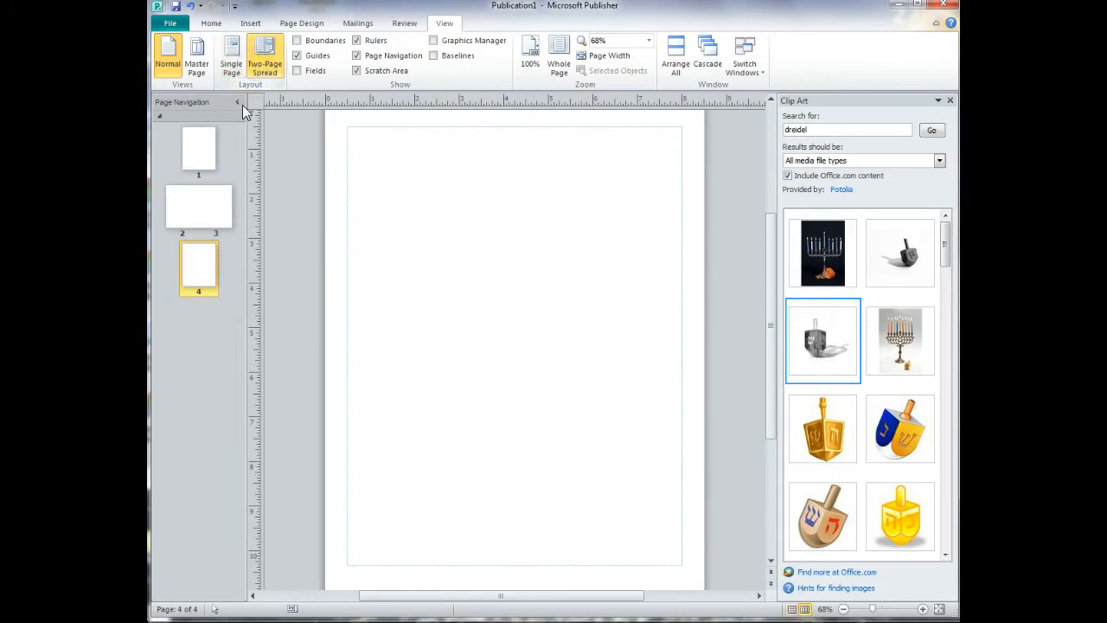
pyautogui.click(229, 67)
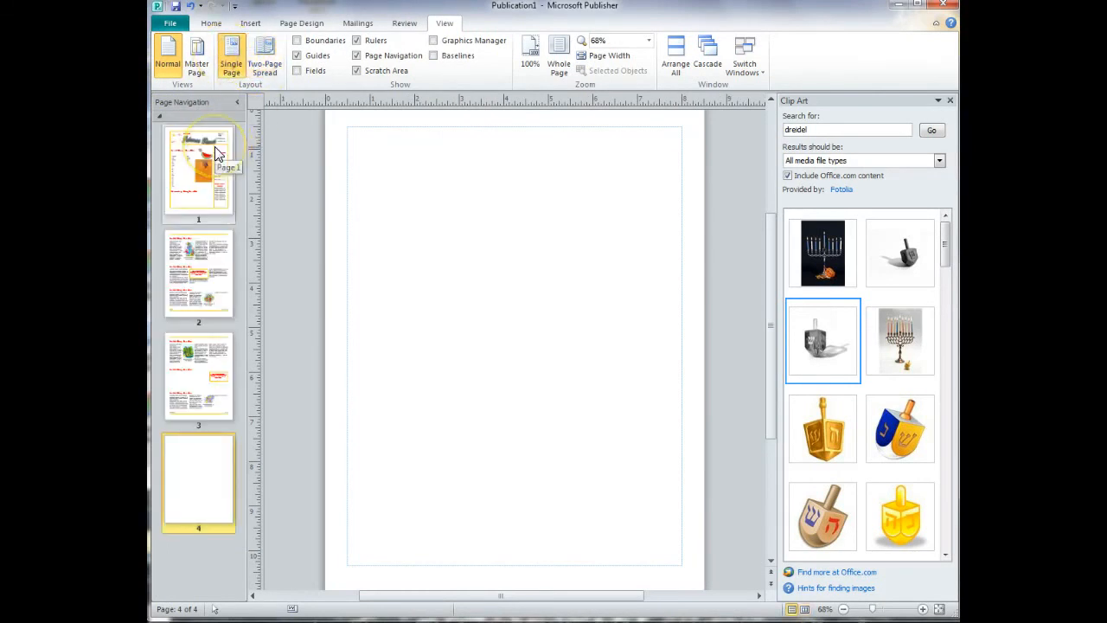
# Start saving the newsletter publication as a new file with Save As.
pyautogui.click(177, 24)
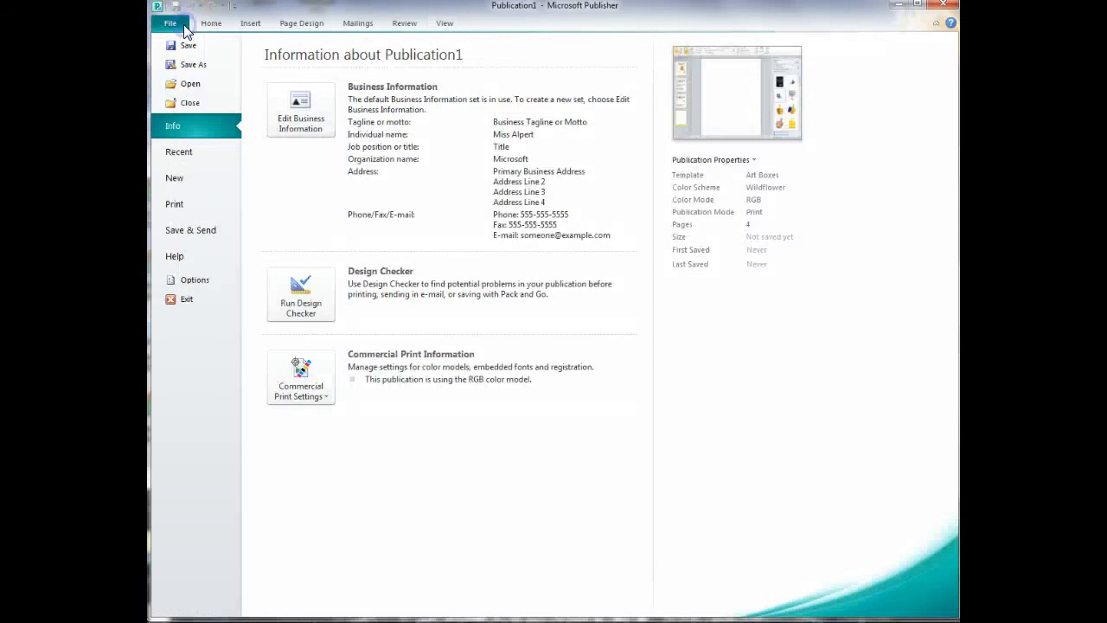
pyautogui.click(181, 69)
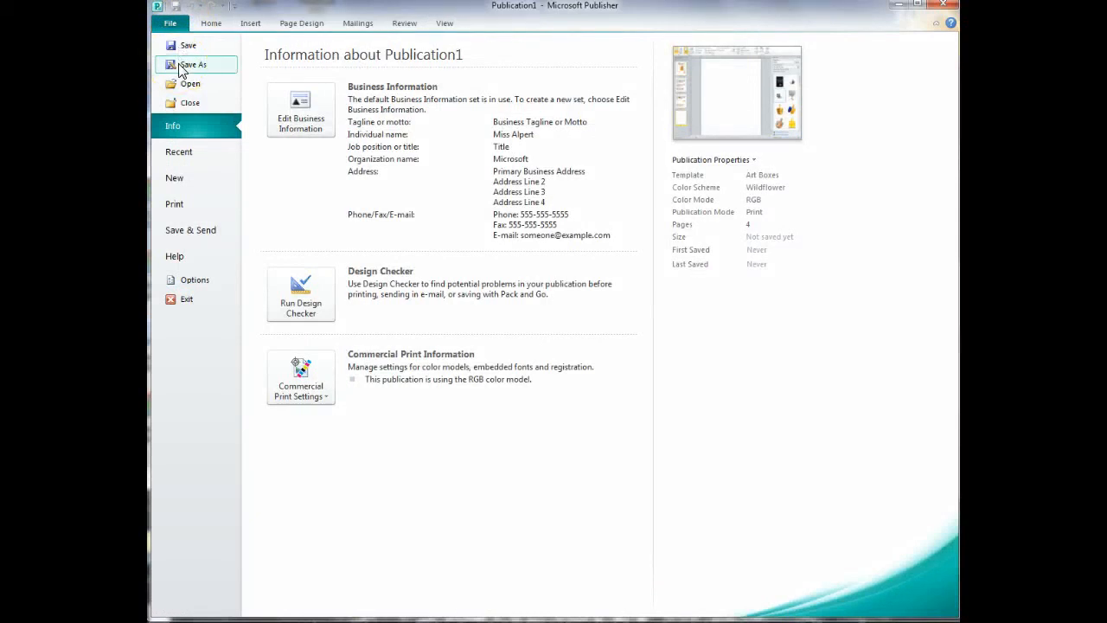
pyautogui.click(190, 70)
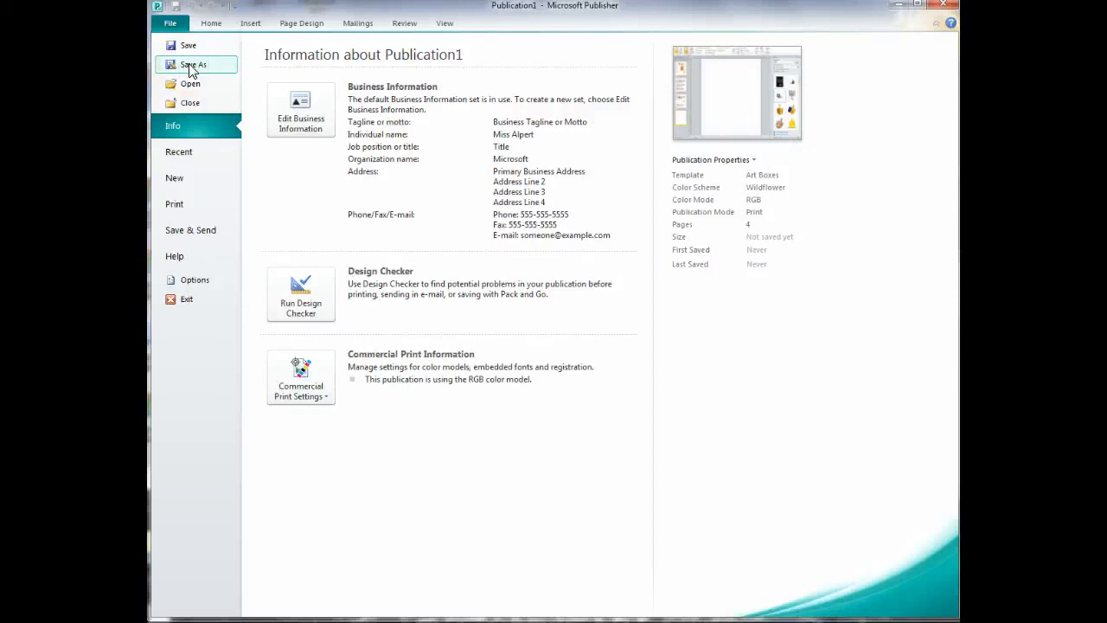